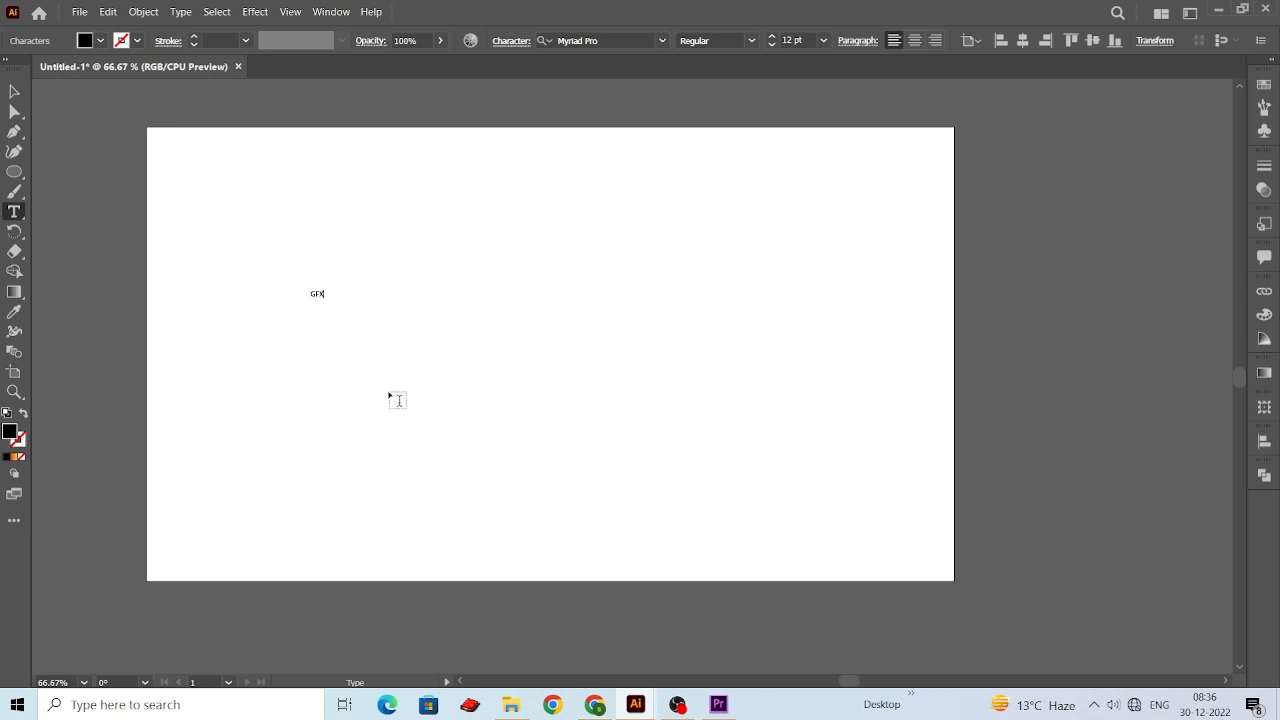
Set the GFX text's font size to 500 pt and move it down onto the middle of the artboard.
click(14, 91)
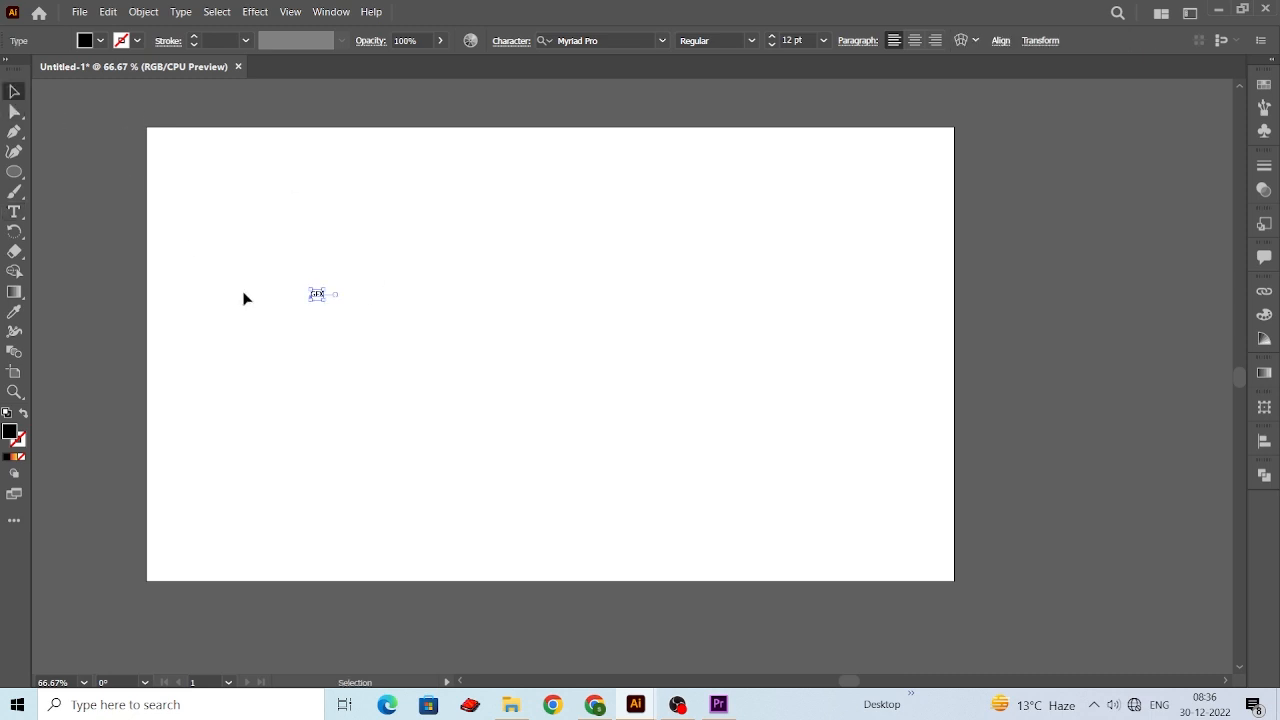
click(806, 39)
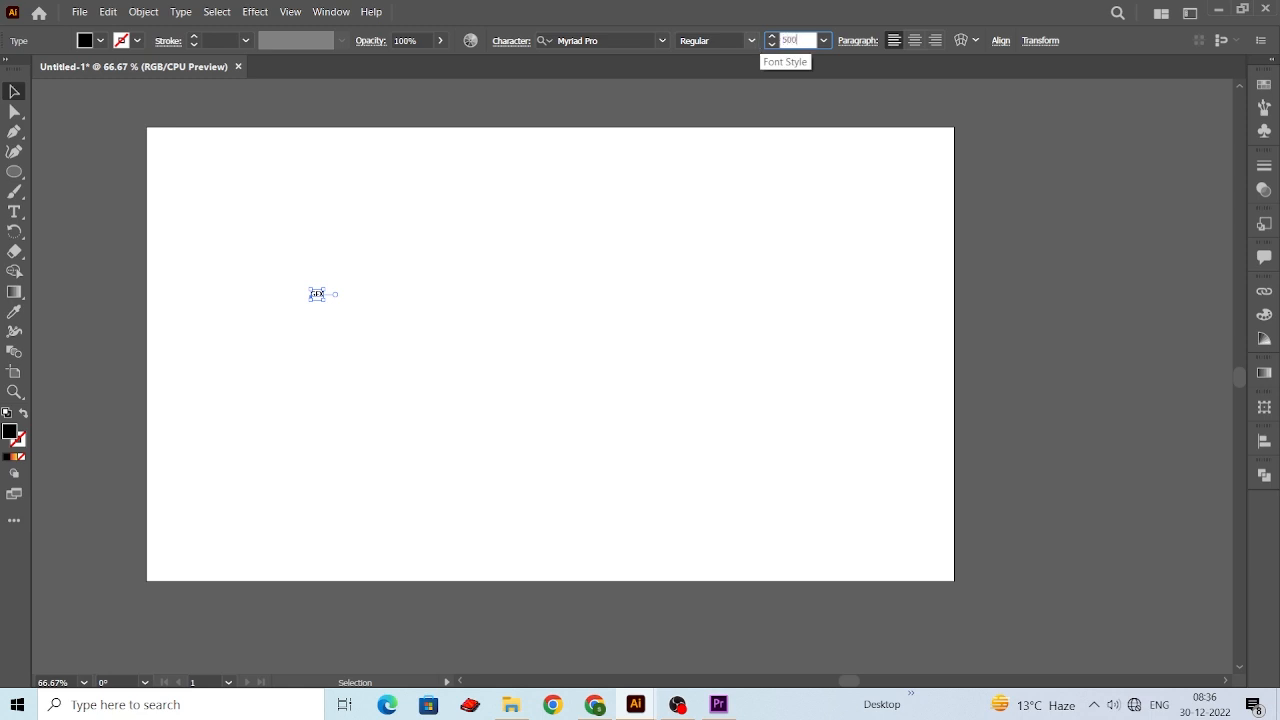
key(Return)
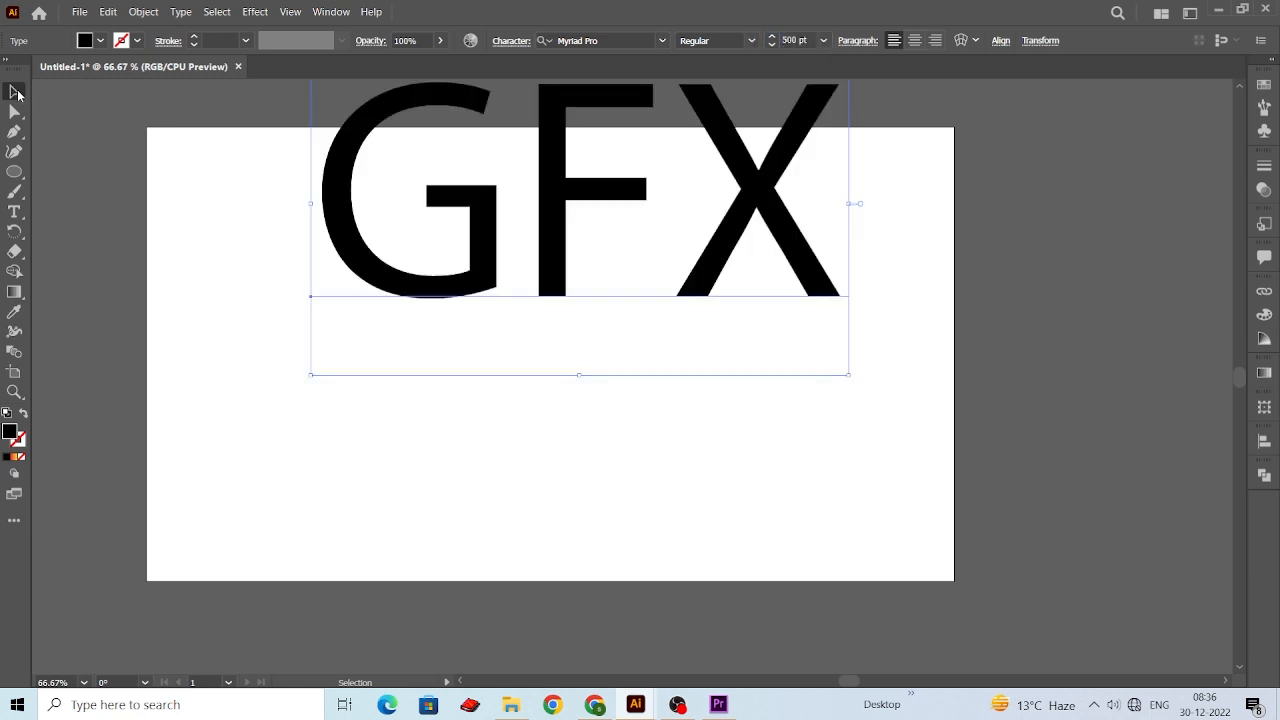
drag(310, 225, 339, 392)
click(339, 392)
key(space)
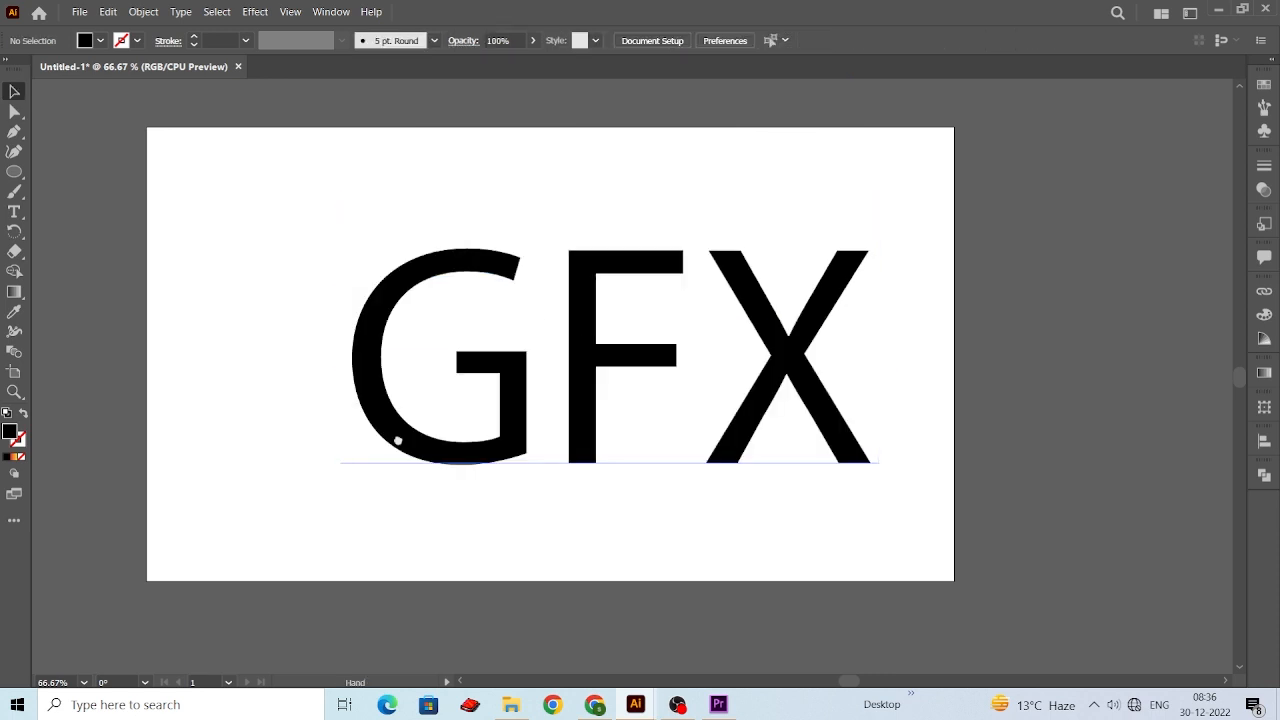
drag(397, 440, 371, 434)
Trace the centre line of the G with the Pen tool, curving from its upper tip to its lower-left side.
key(p)
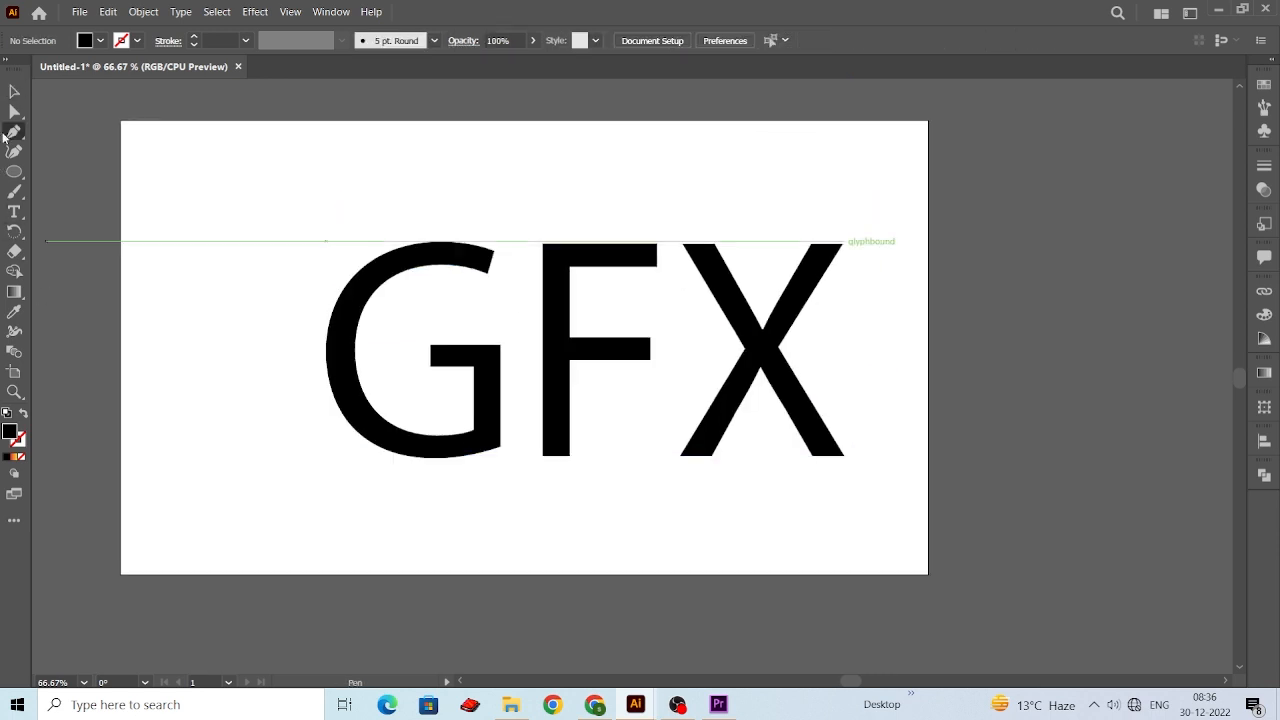
click(14, 131)
click(137, 129)
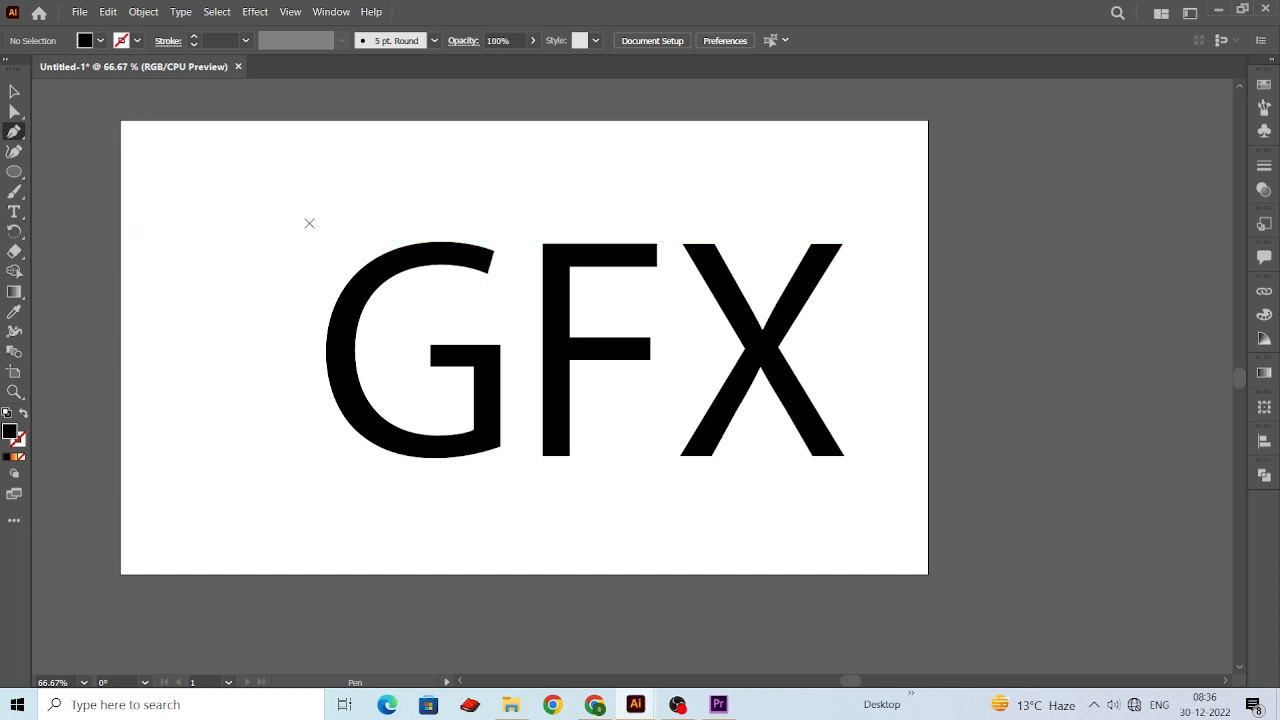
click(489, 263)
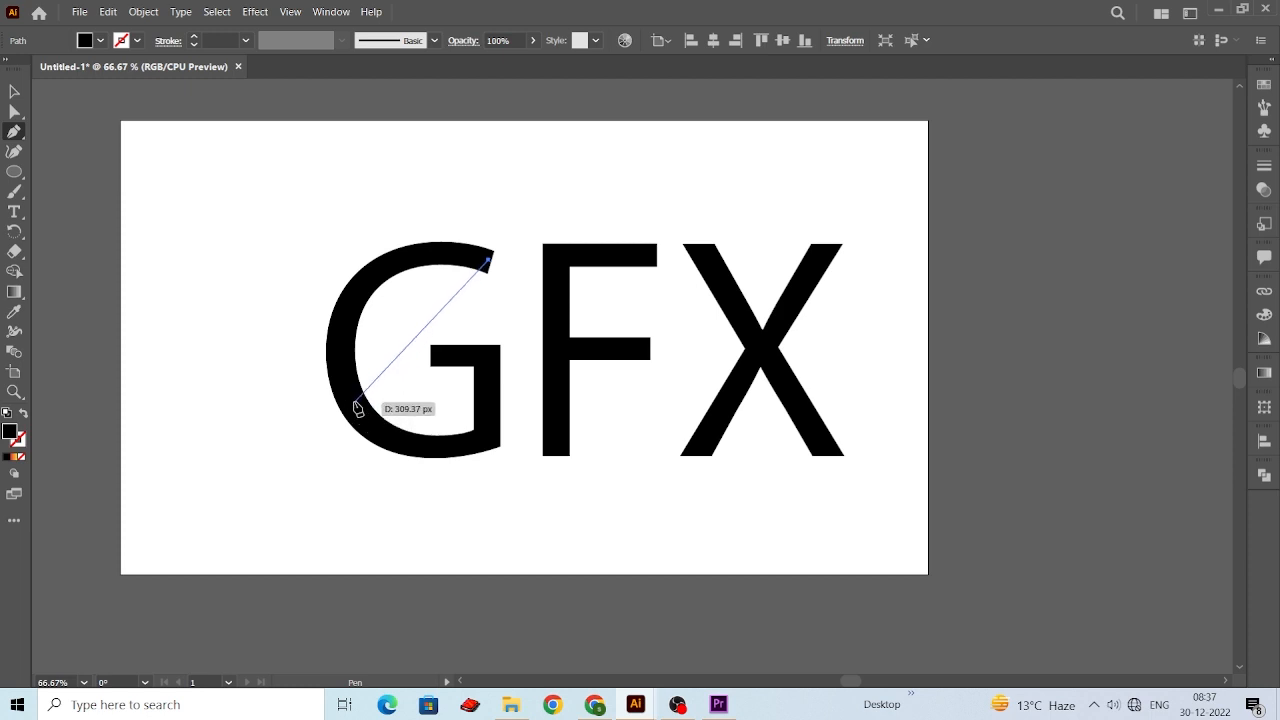
drag(350, 397, 392, 584)
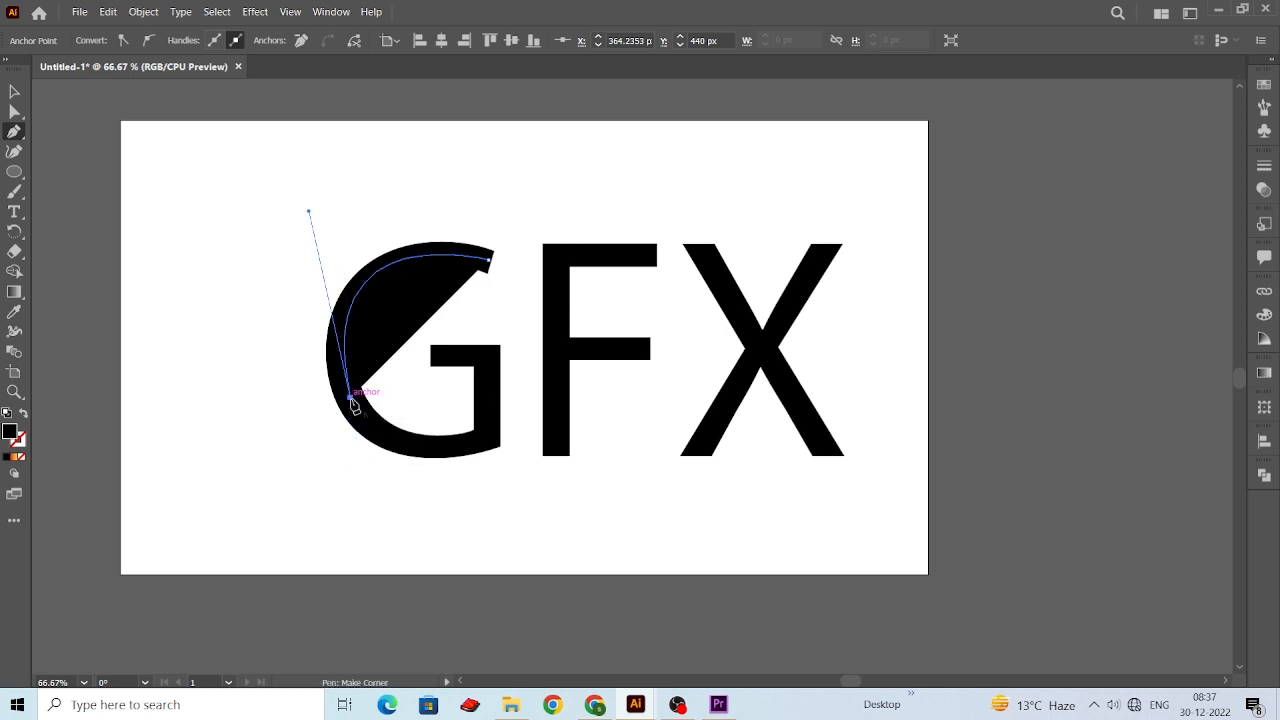
click(351, 399)
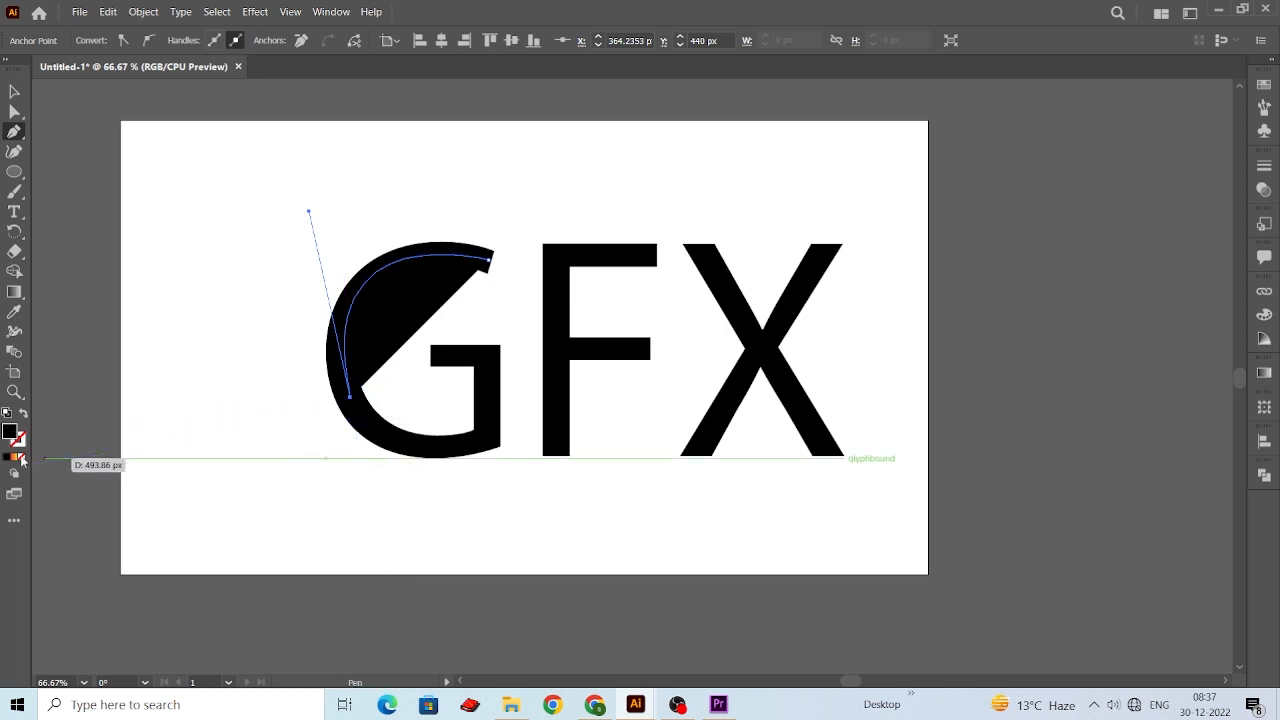
Give the path no fill and a red-to-yellow gradient stroke, and finish tracing the G through to its inner bar.
click(22, 458)
click(16, 458)
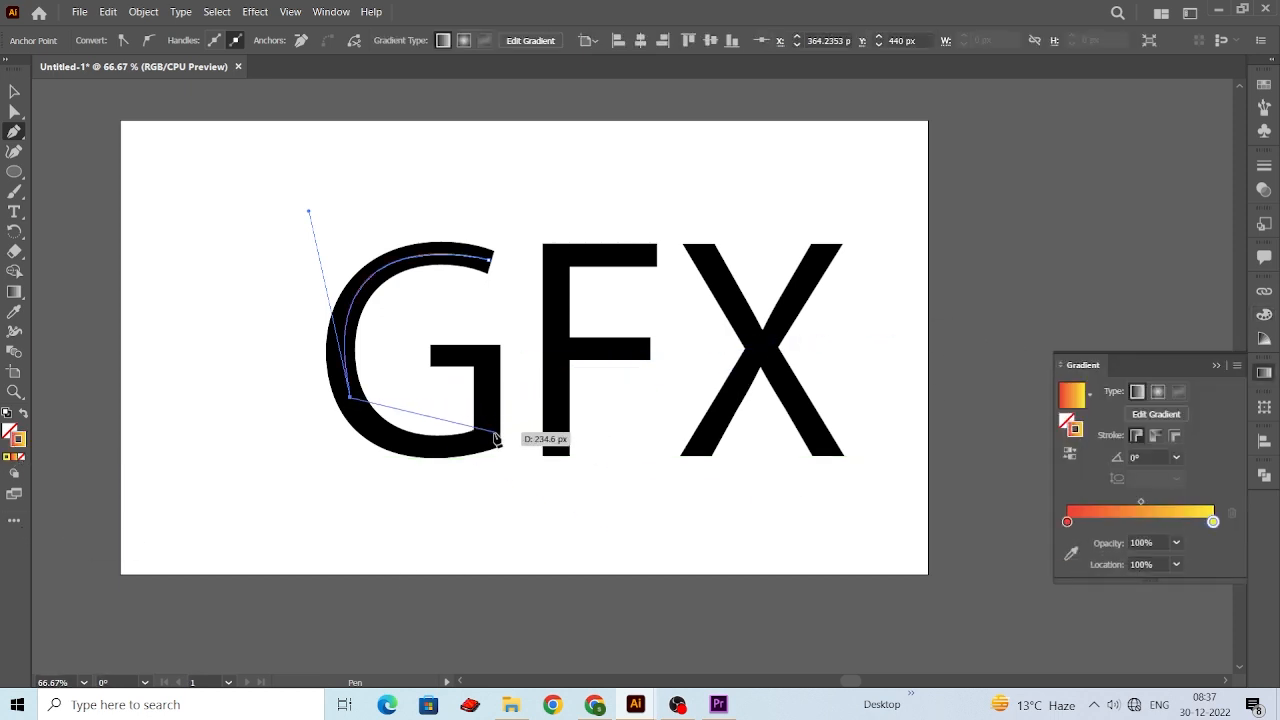
drag(487, 440, 587, 404)
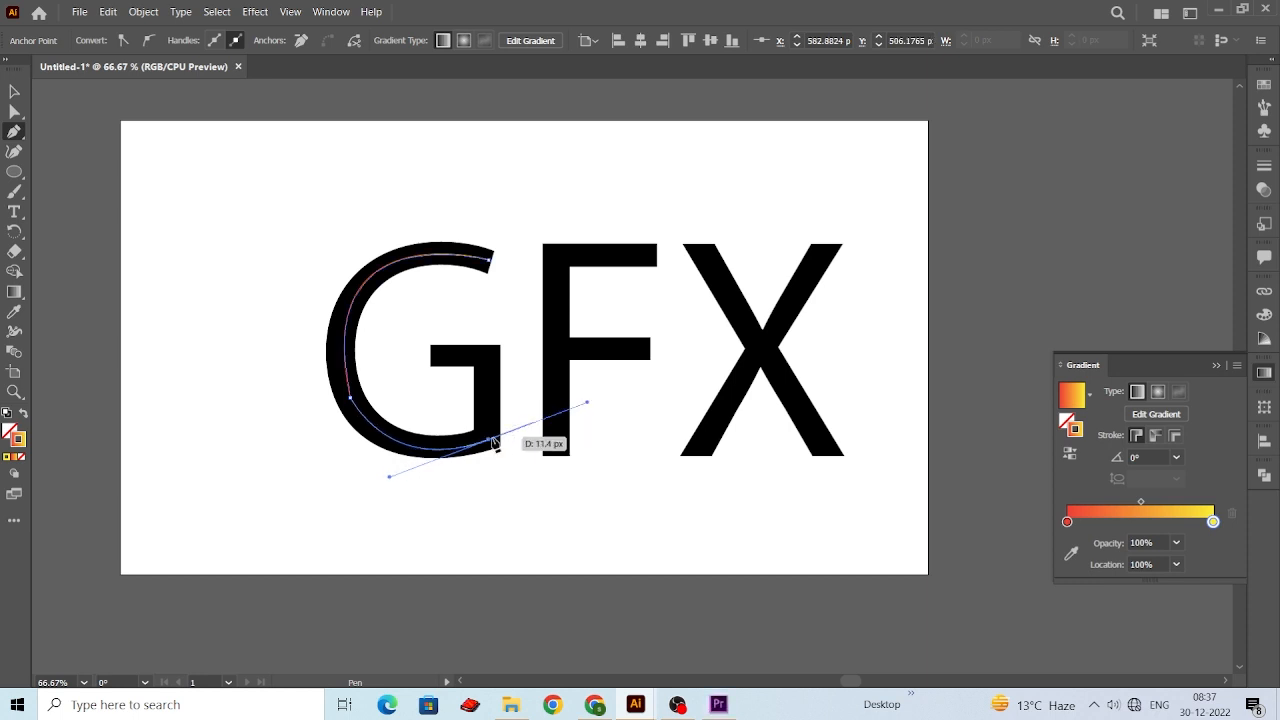
drag(488, 440, 491, 364)
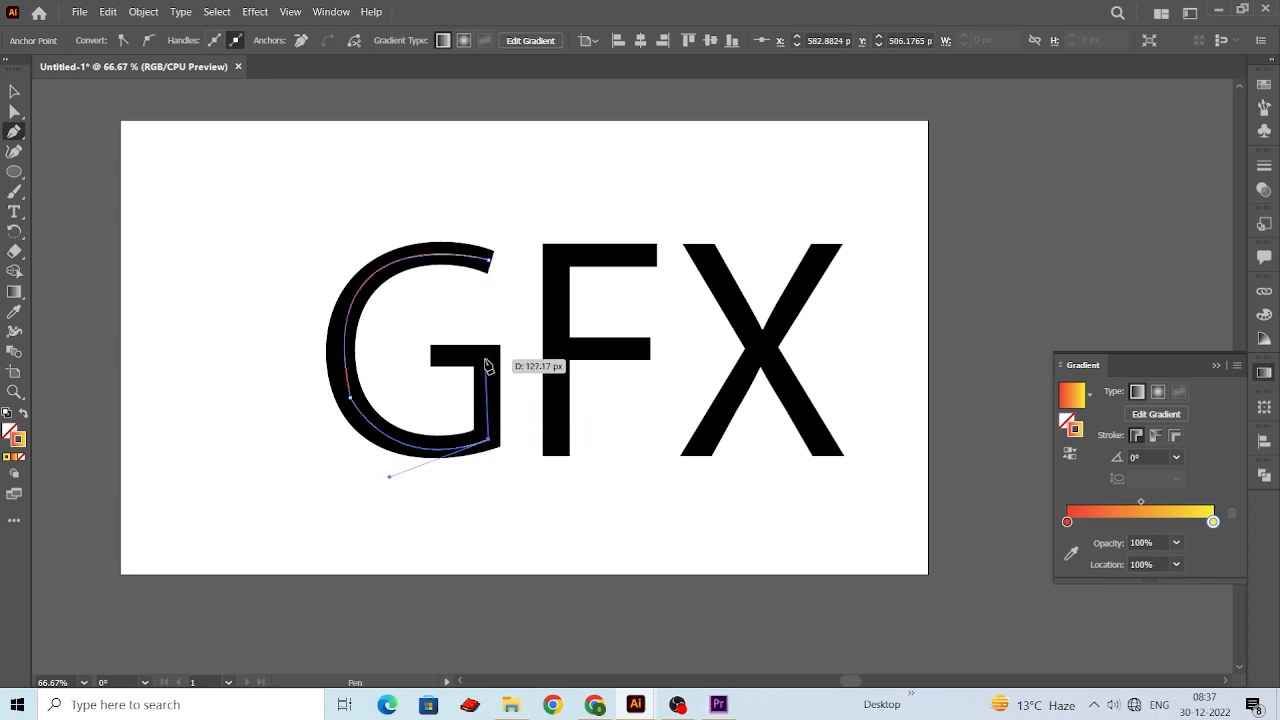
click(489, 359)
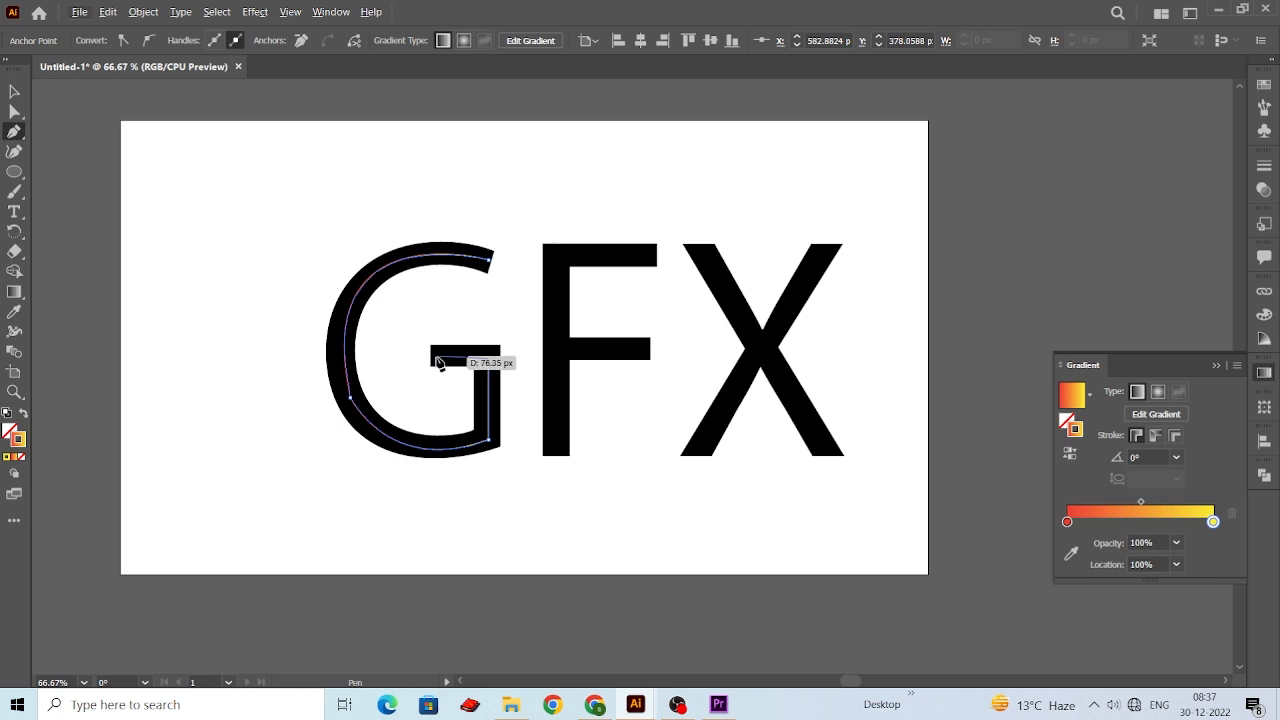
click(431, 358)
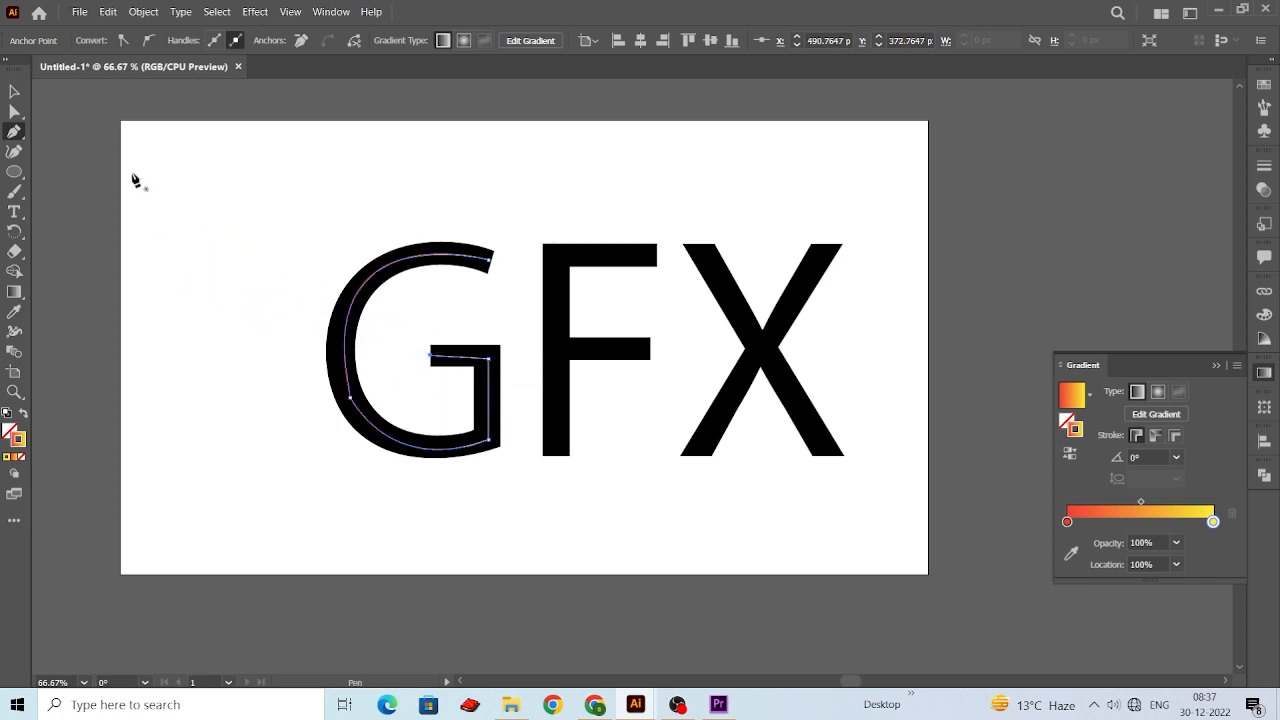
click(14, 91)
click(446, 294)
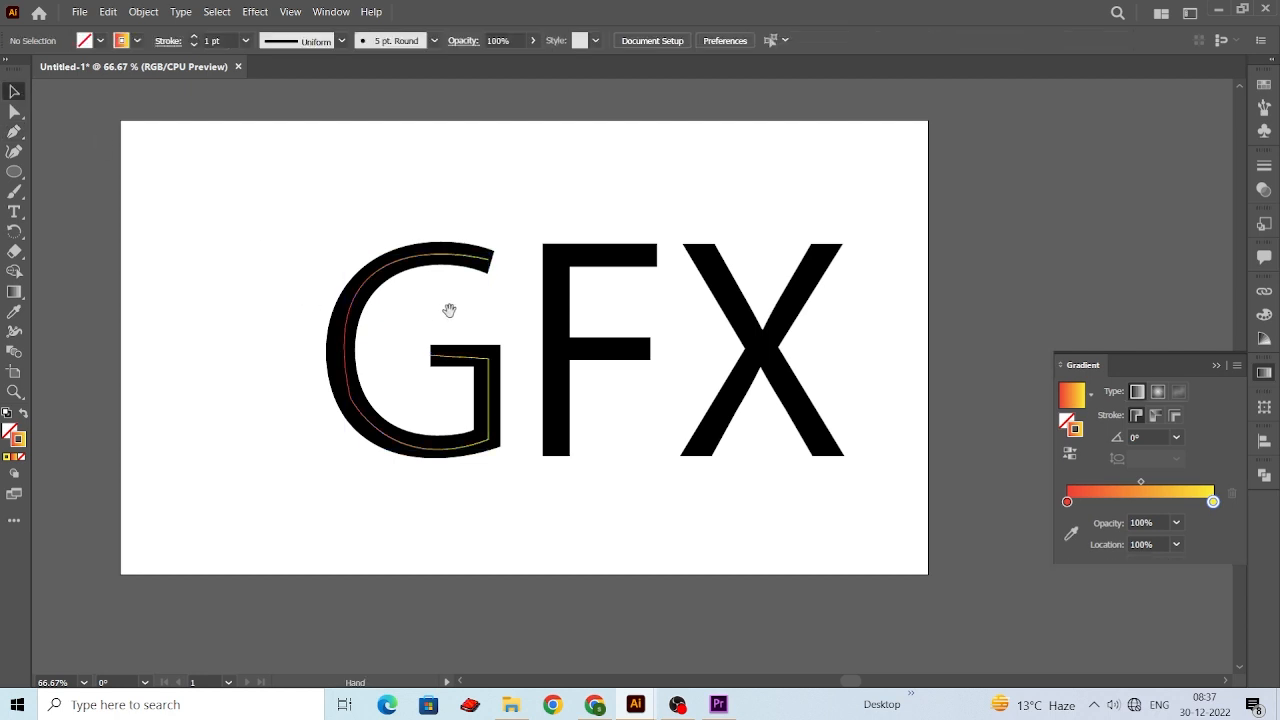
Trace the F with the Pen tool, using one path for the top arm and stem and another for the middle bar.
drag(446, 294, 366, 291)
key(p)
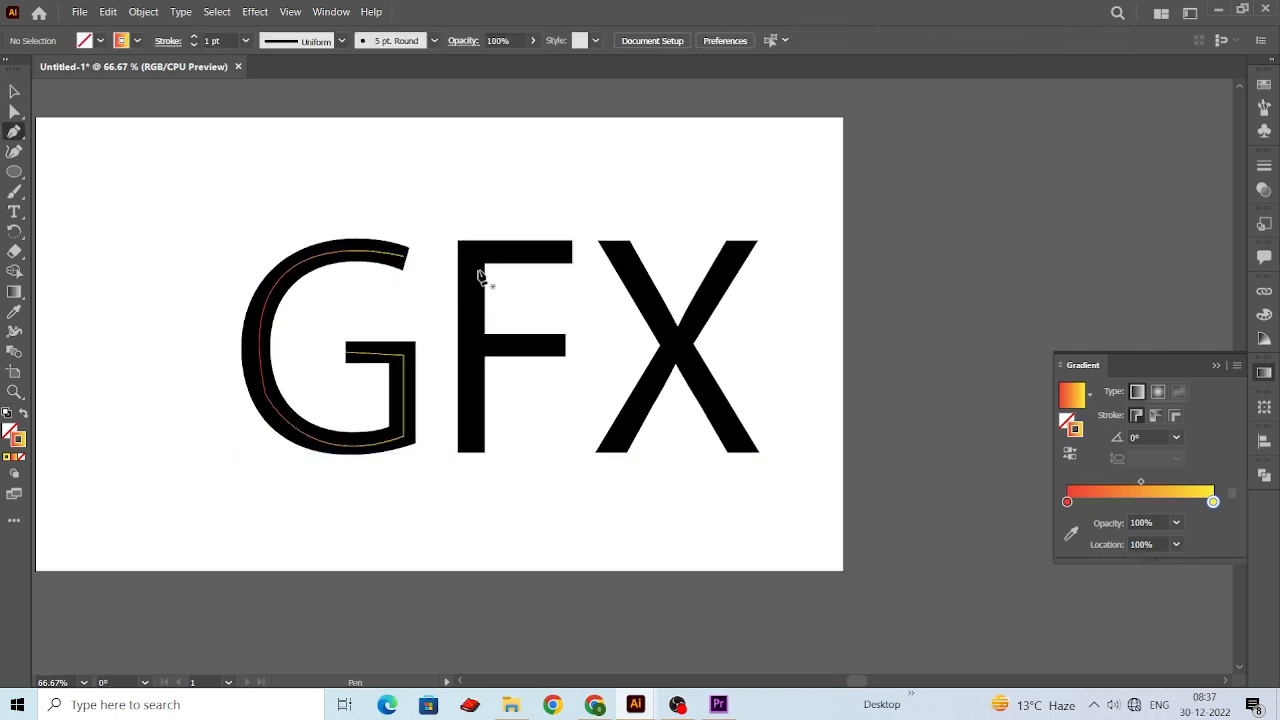
click(471, 250)
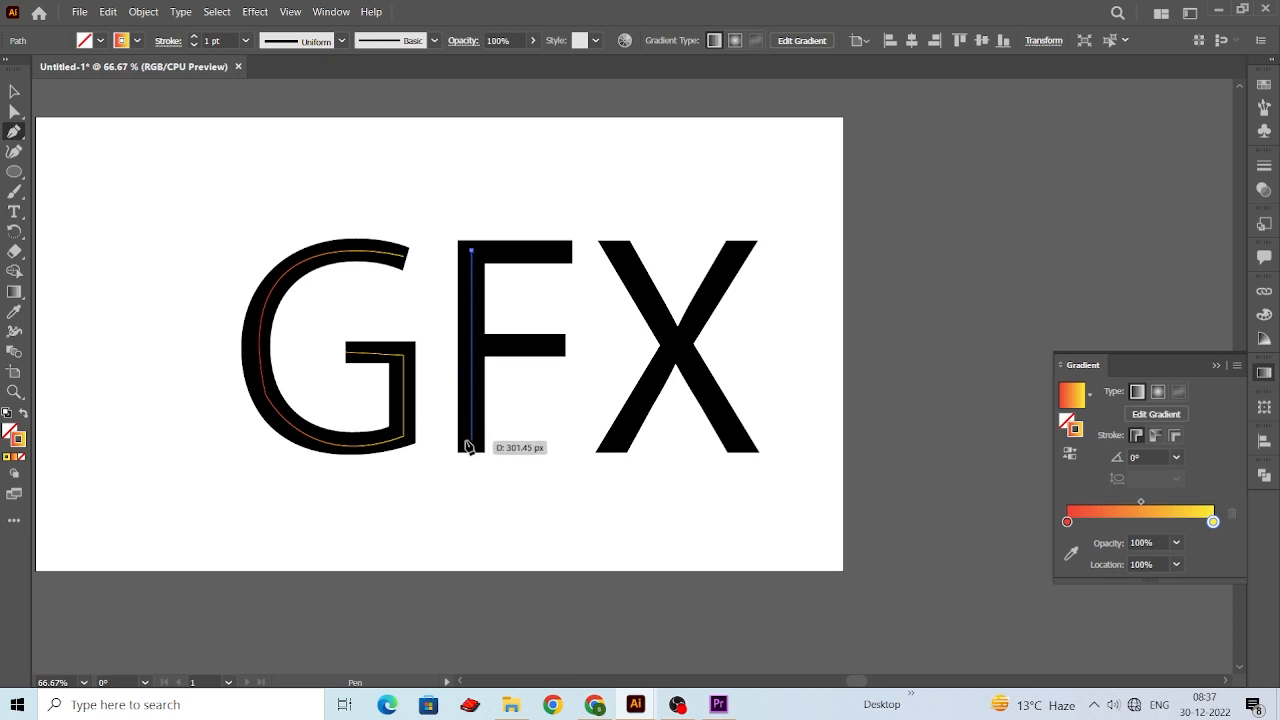
key(ctrl+z)
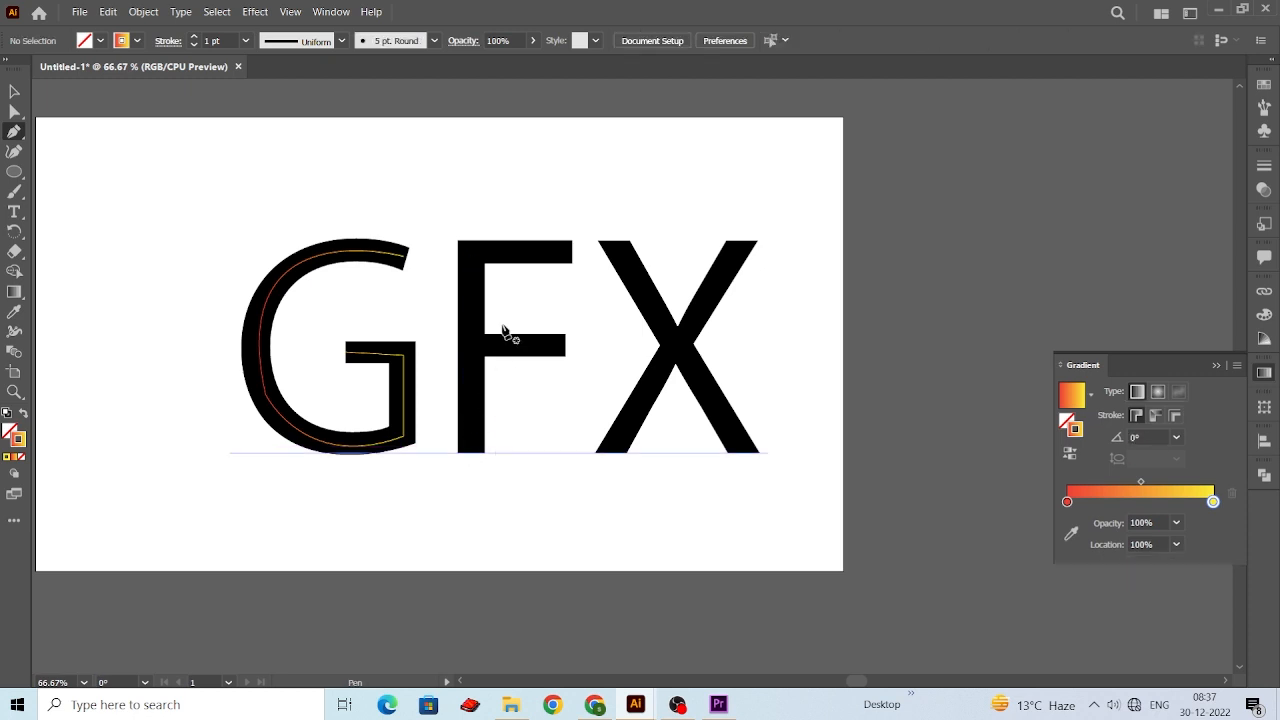
click(571, 252)
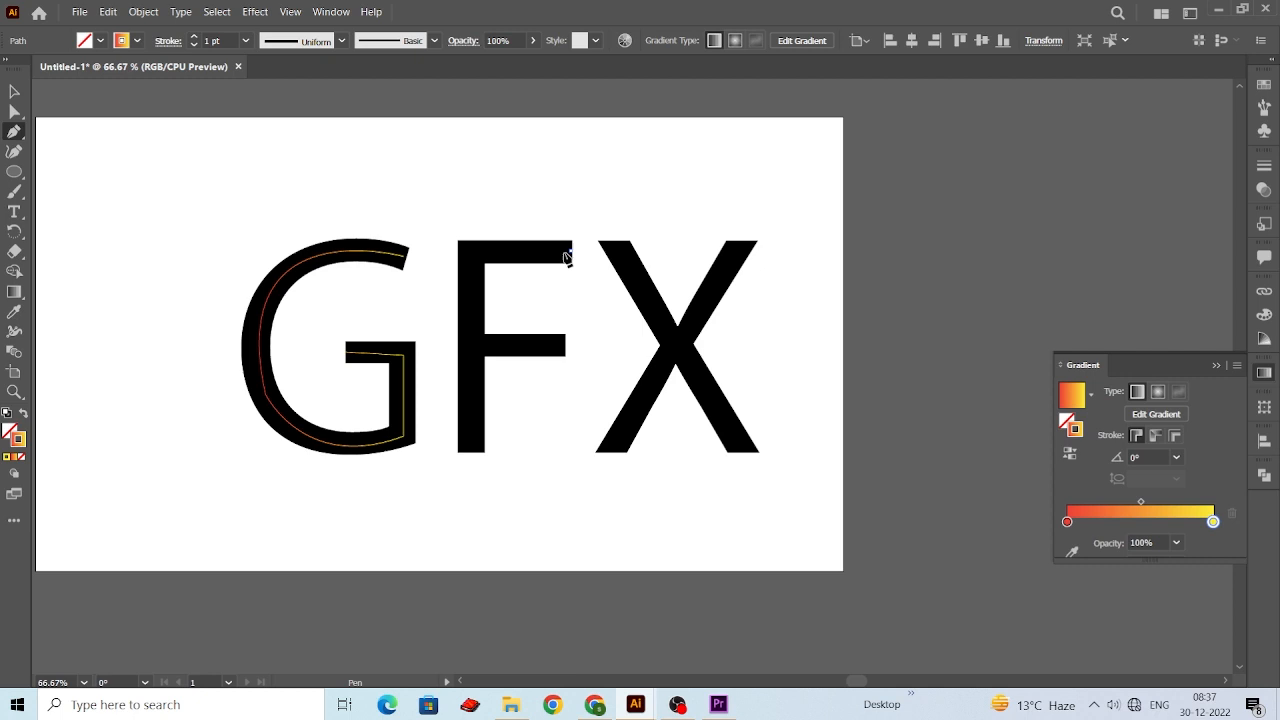
click(470, 250)
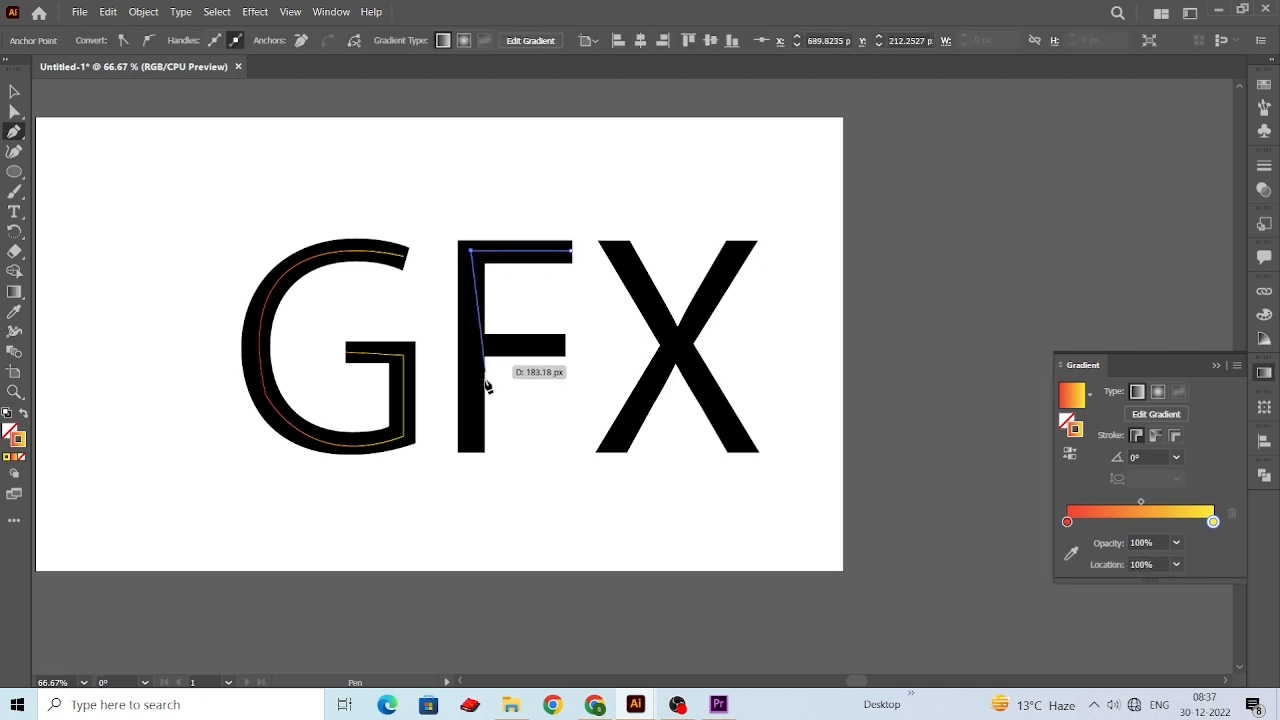
click(470, 452)
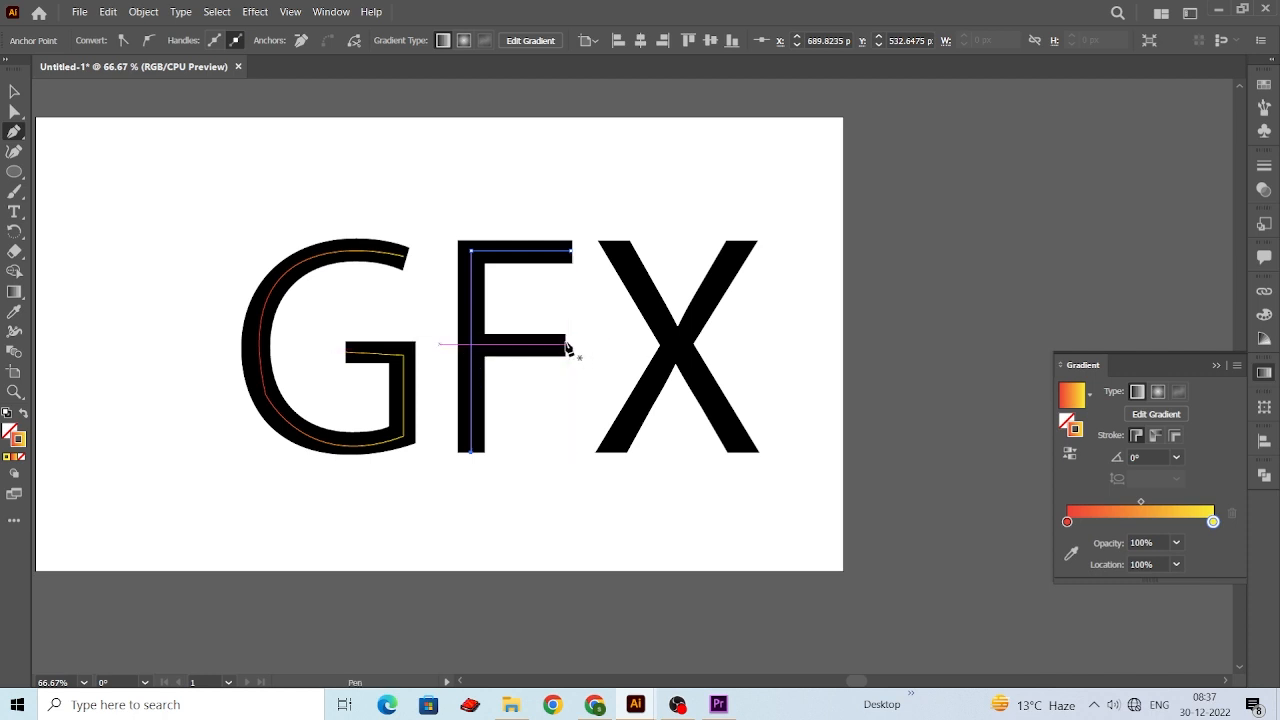
click(565, 346)
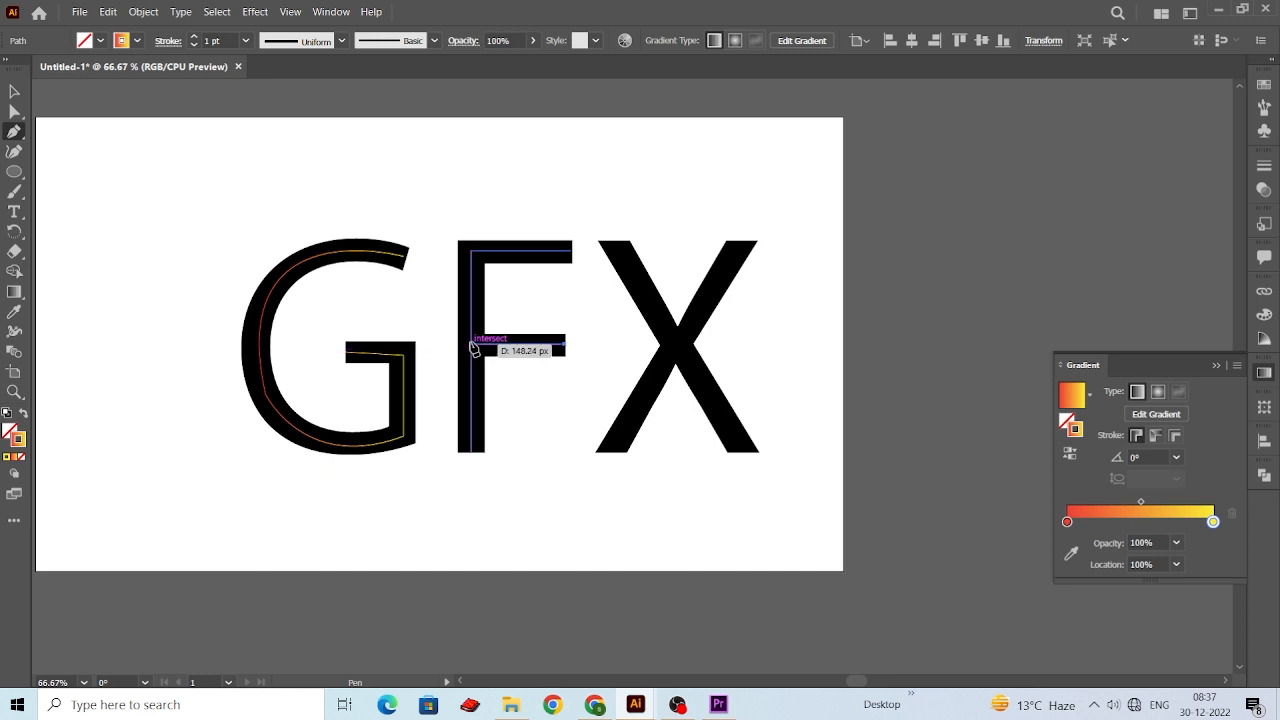
click(471, 344)
key(Escape)
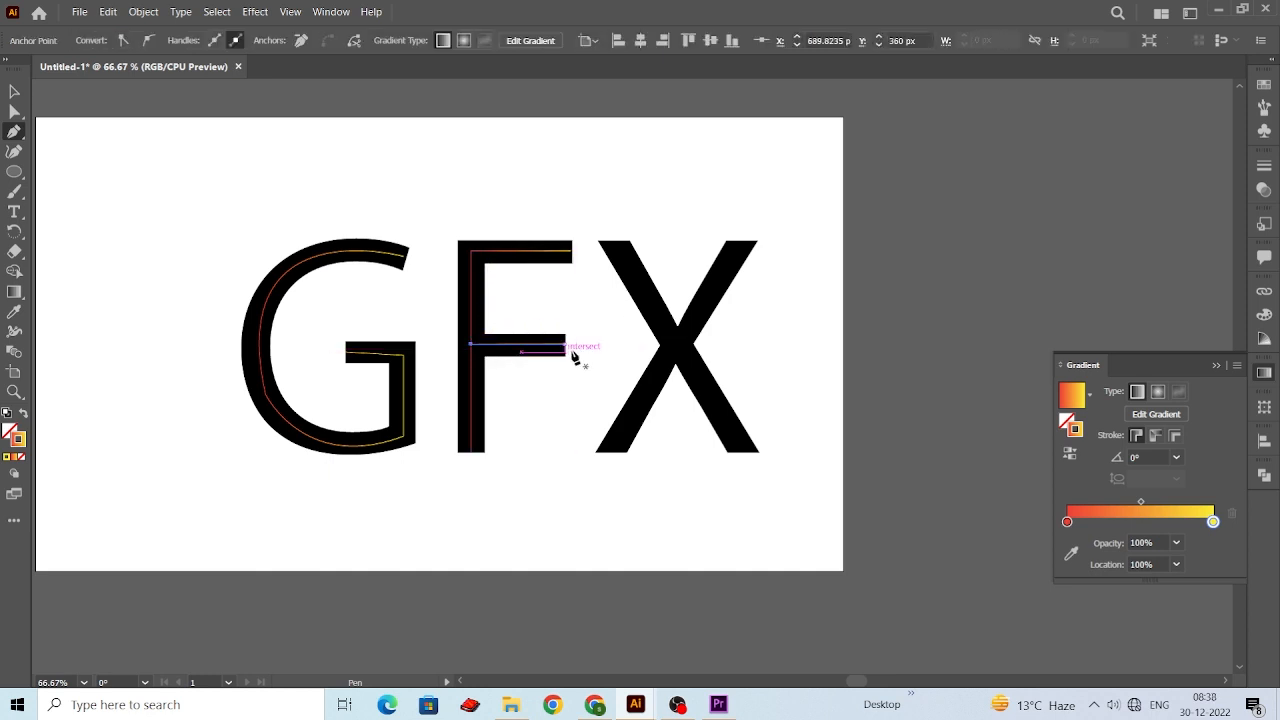
Trace the X with the Pen tool as two separate straight diagonal paths crossing in the middle.
key(space)
drag(558, 341, 438, 360)
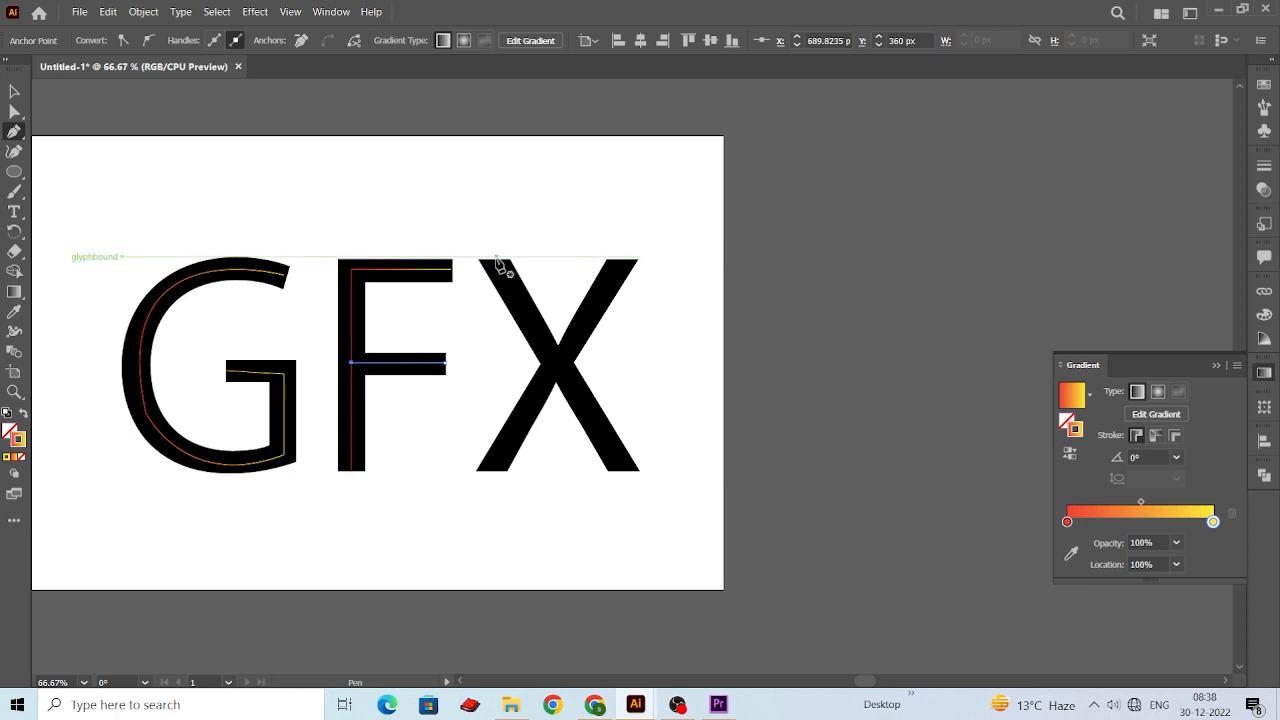
click(494, 259)
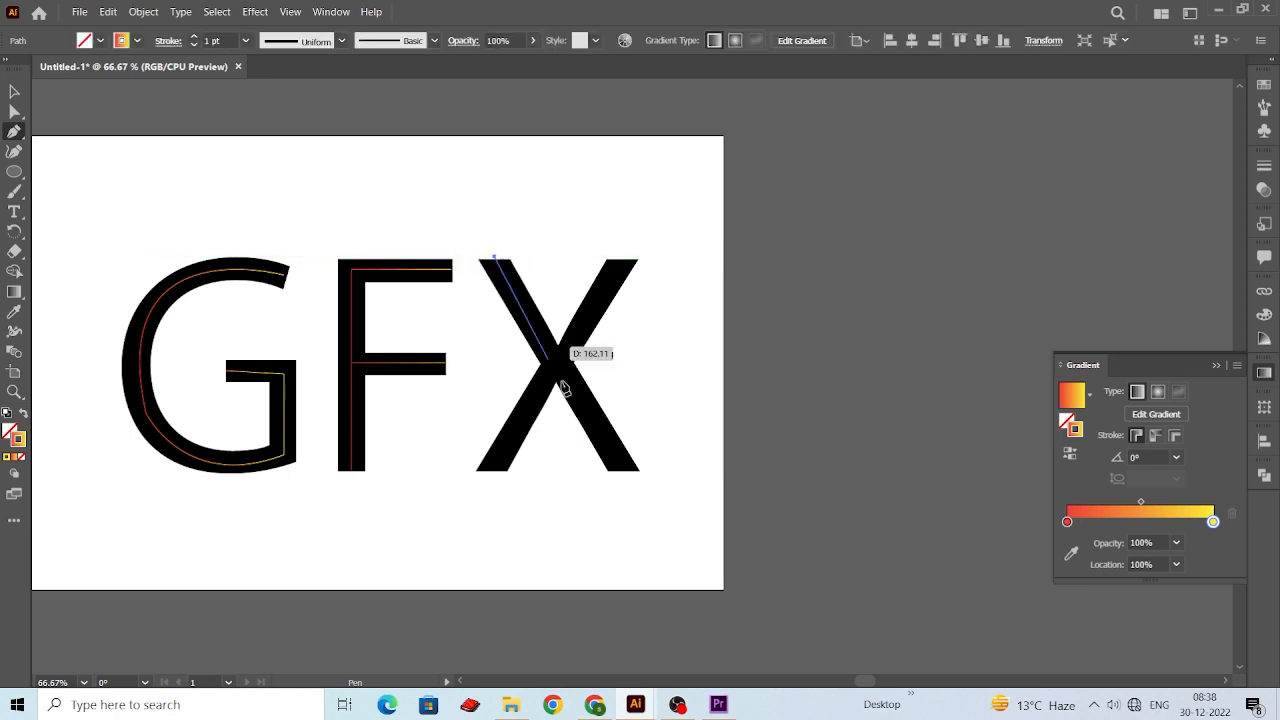
click(621, 471)
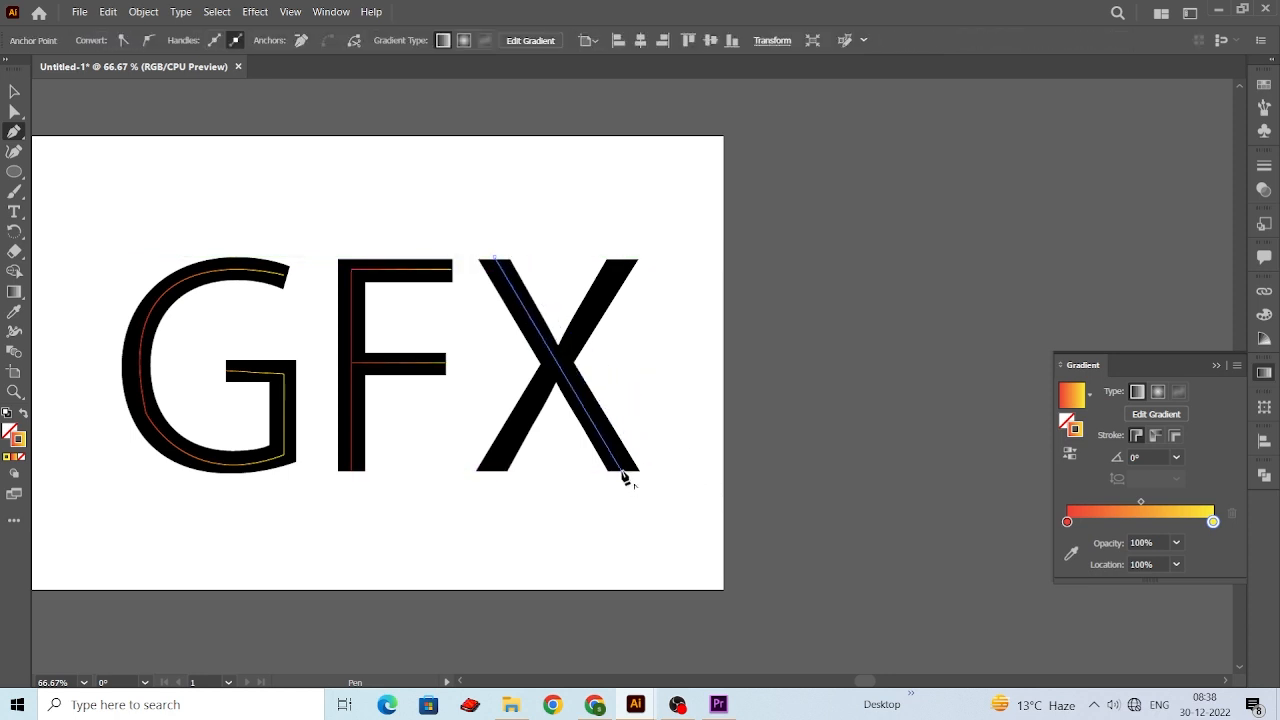
click(621, 259)
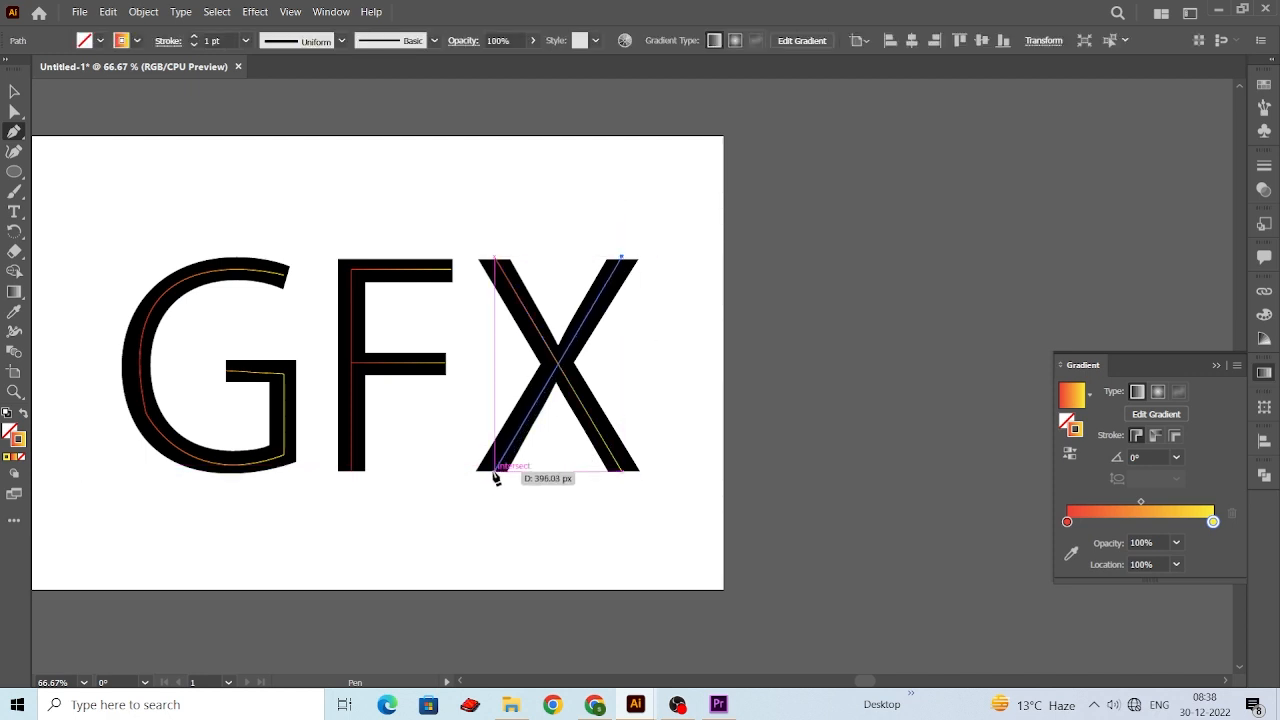
click(494, 474)
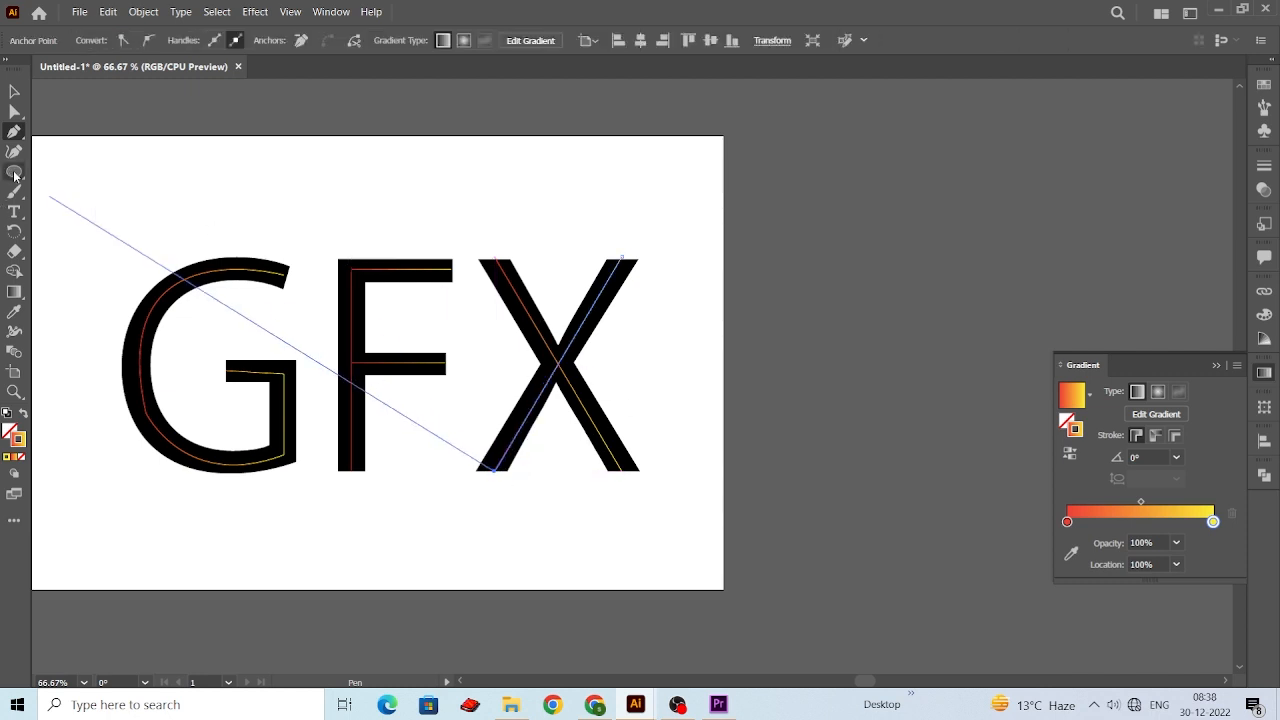
Delete the original solid GFX text from beneath the traced paths.
click(15, 91)
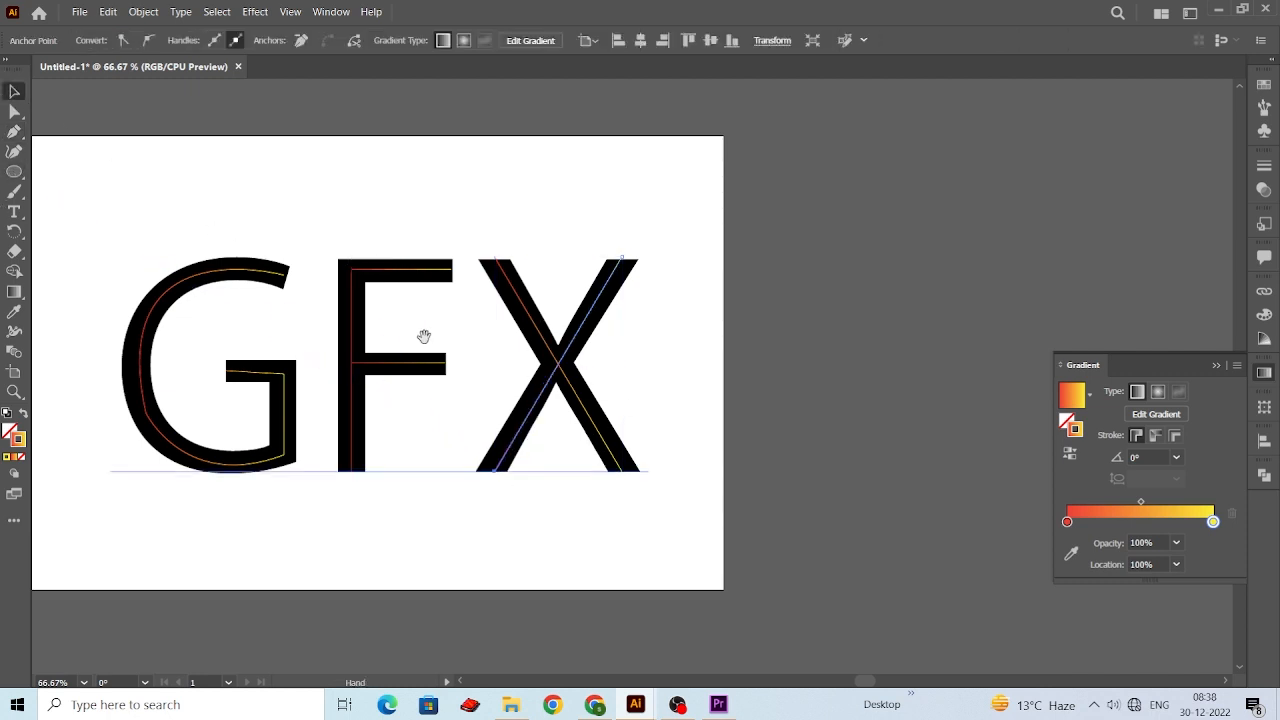
drag(423, 334, 658, 483)
key(Delete)
Select all the traced letter paths and set their stroke colour to black (000000).
drag(297, 193, 926, 549)
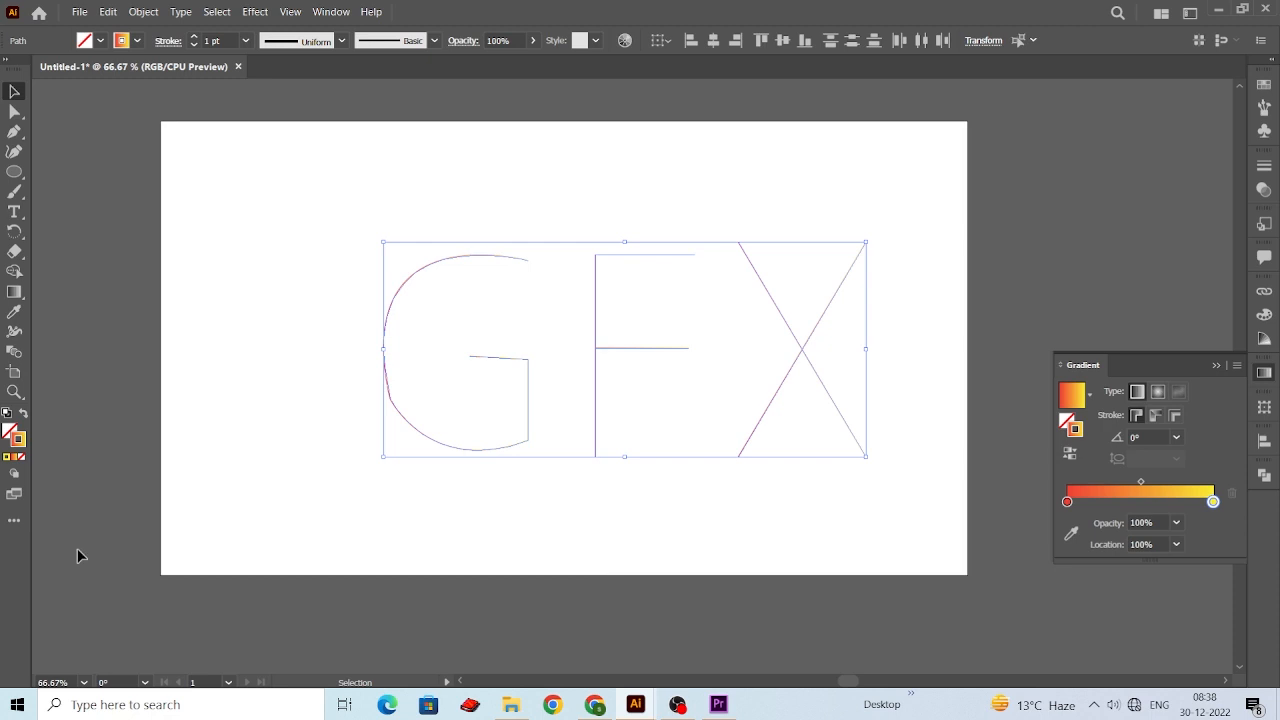
double_click(19, 447)
drag(428, 356, 406, 465)
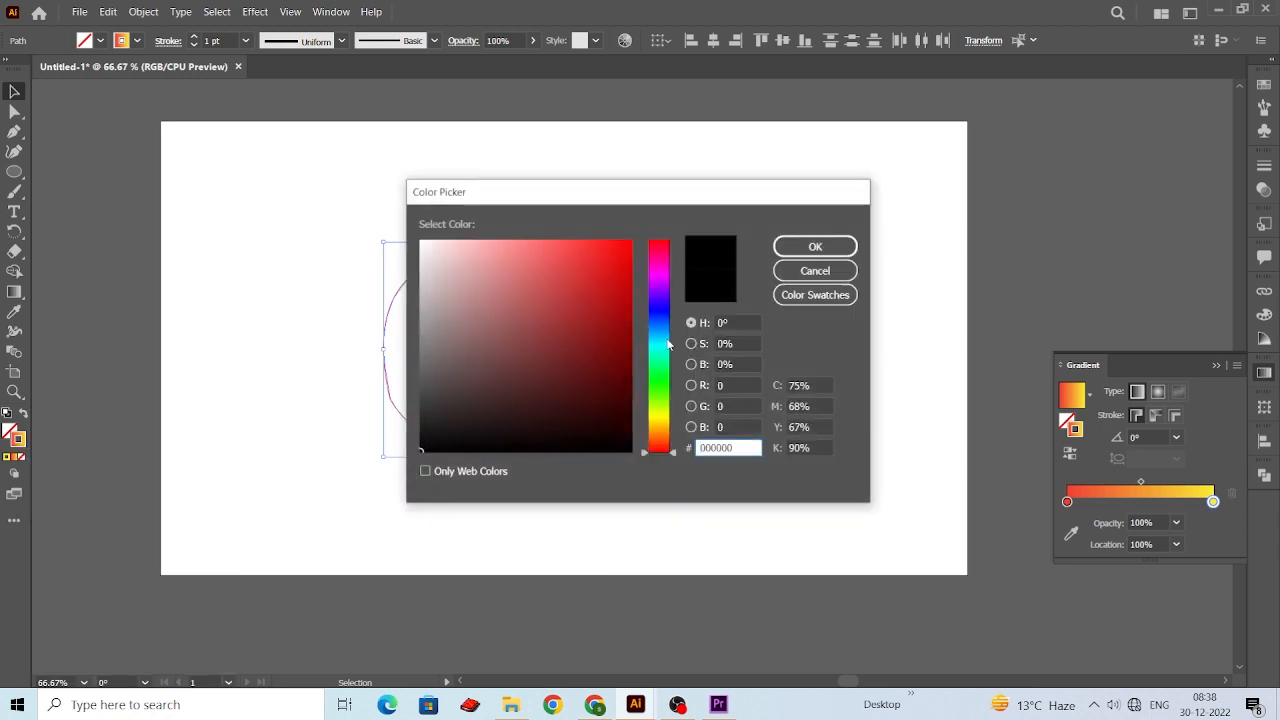
click(815, 246)
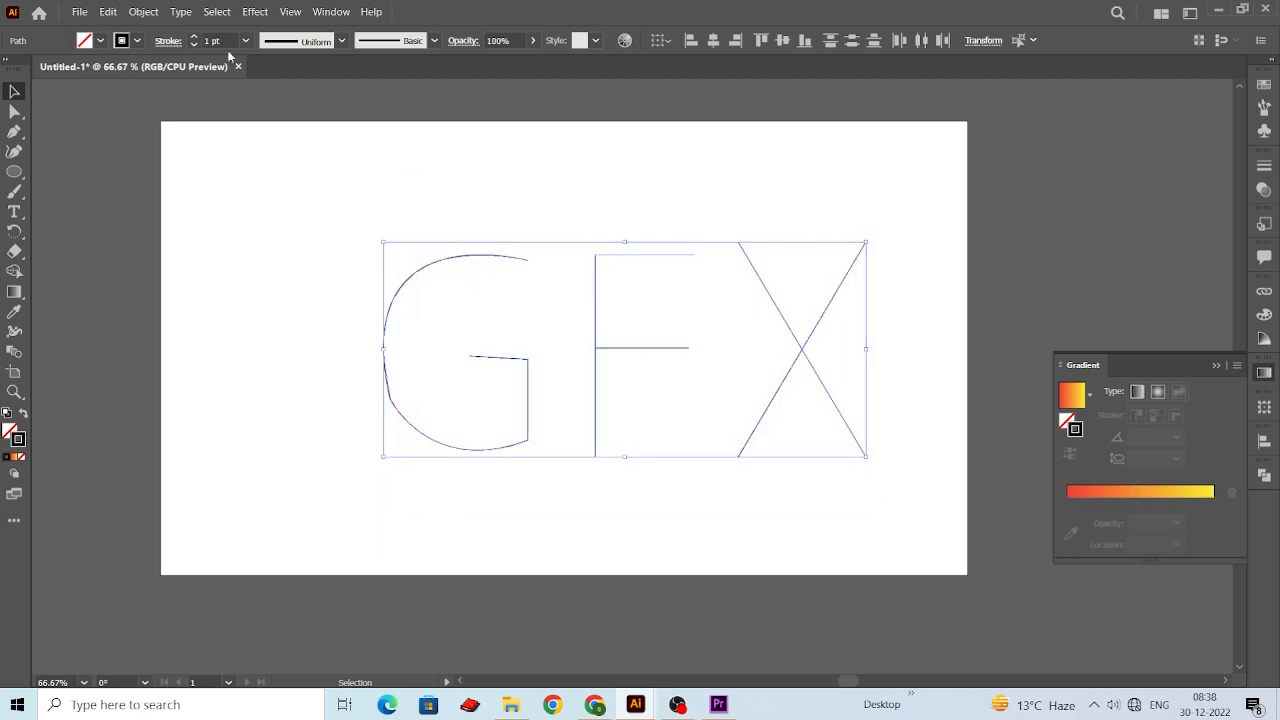
Increase the stroke weight of the traced letter paths to 7 pt and deselect them.
click(192, 38)
click(192, 38)
click(192, 38)
click(192, 38)
click(192, 38)
click(192, 38)
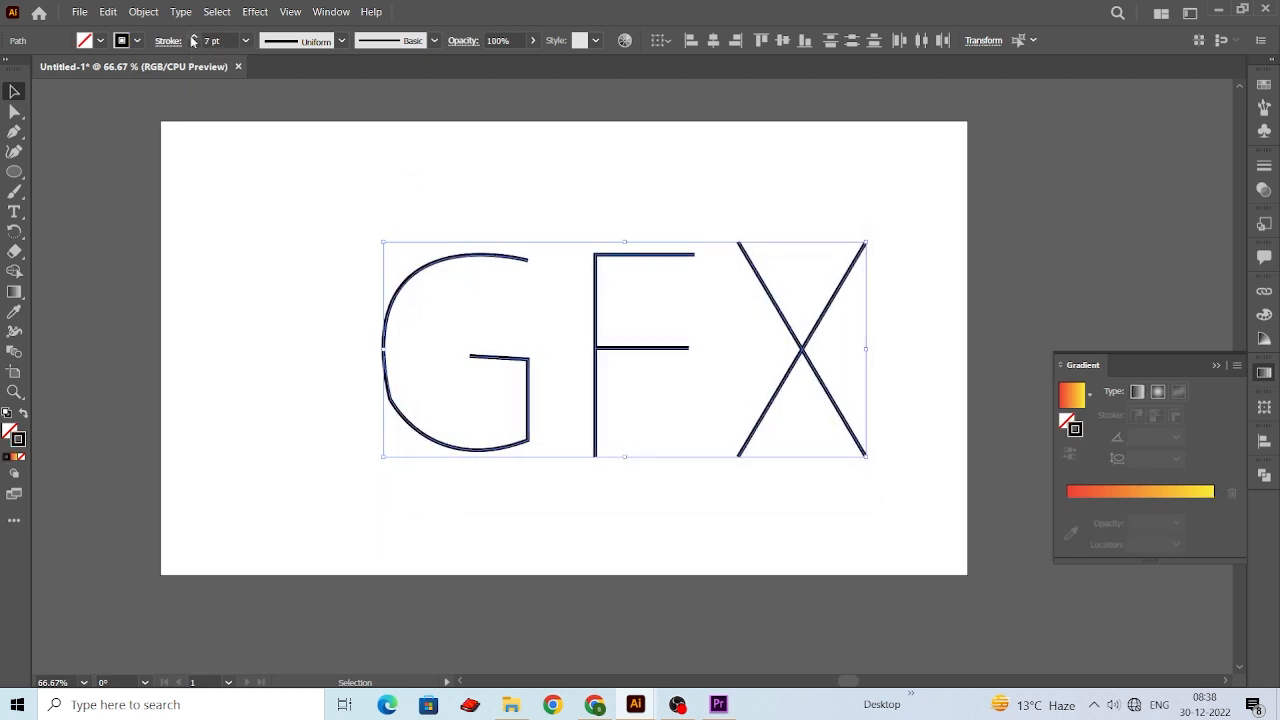
key(space)
drag(280, 289, 230, 304)
click(261, 250)
key(space)
drag(349, 329, 366, 341)
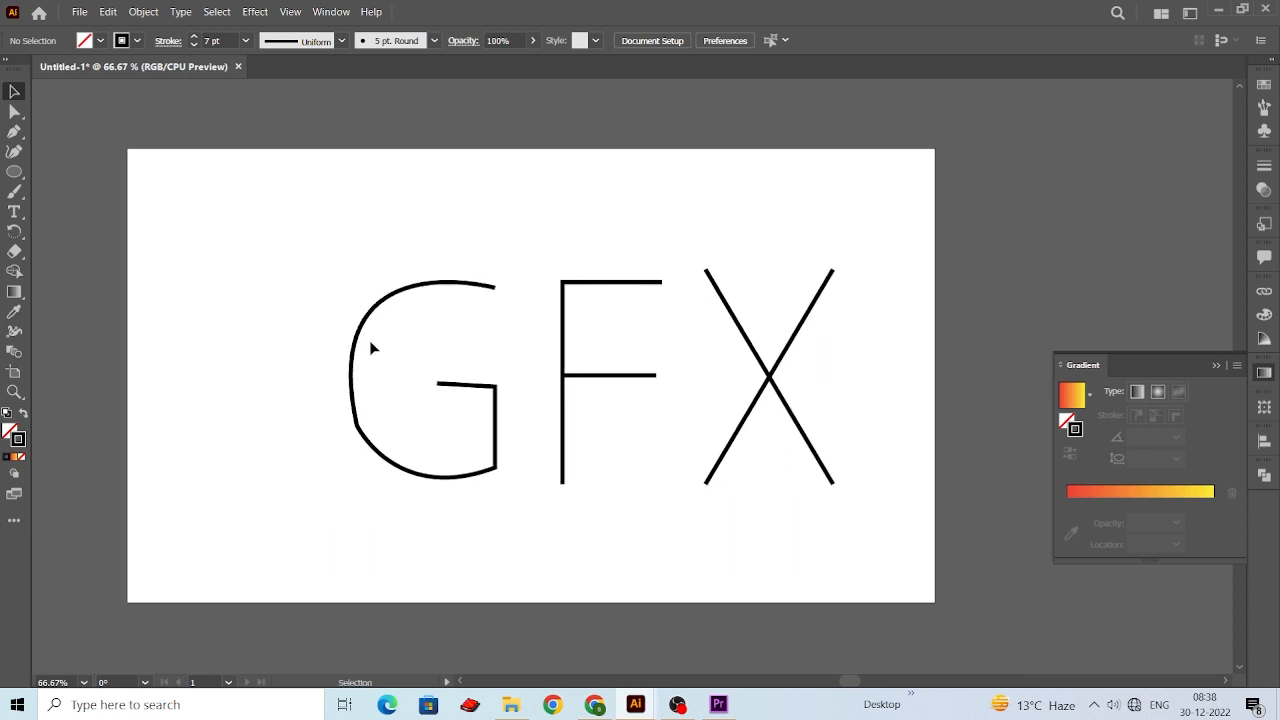
Move all the traced GFX letter paths together slightly to the left on the artboard and deselect them.
drag(274, 252, 940, 515)
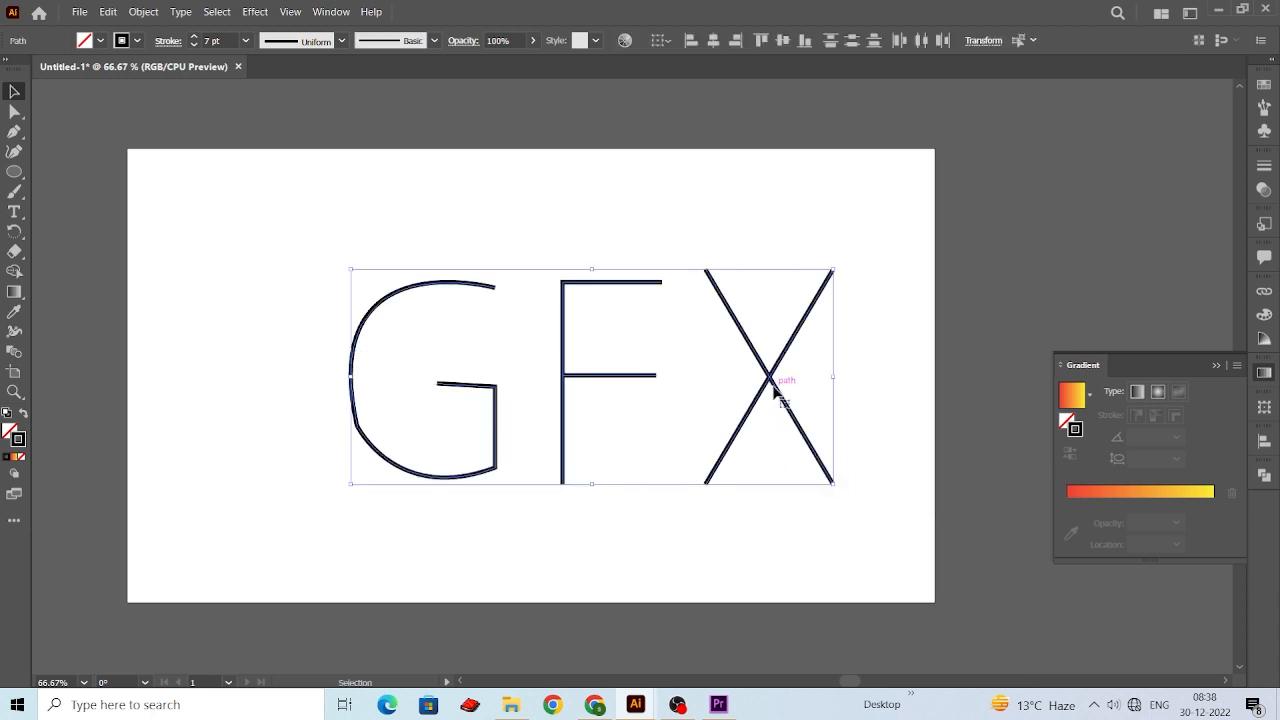
drag(773, 386, 731, 387)
click(849, 390)
Set up the Ellipse tool with no stroke and a linear gradient fill running from red to yellow.
key(space)
drag(452, 432, 678, 432)
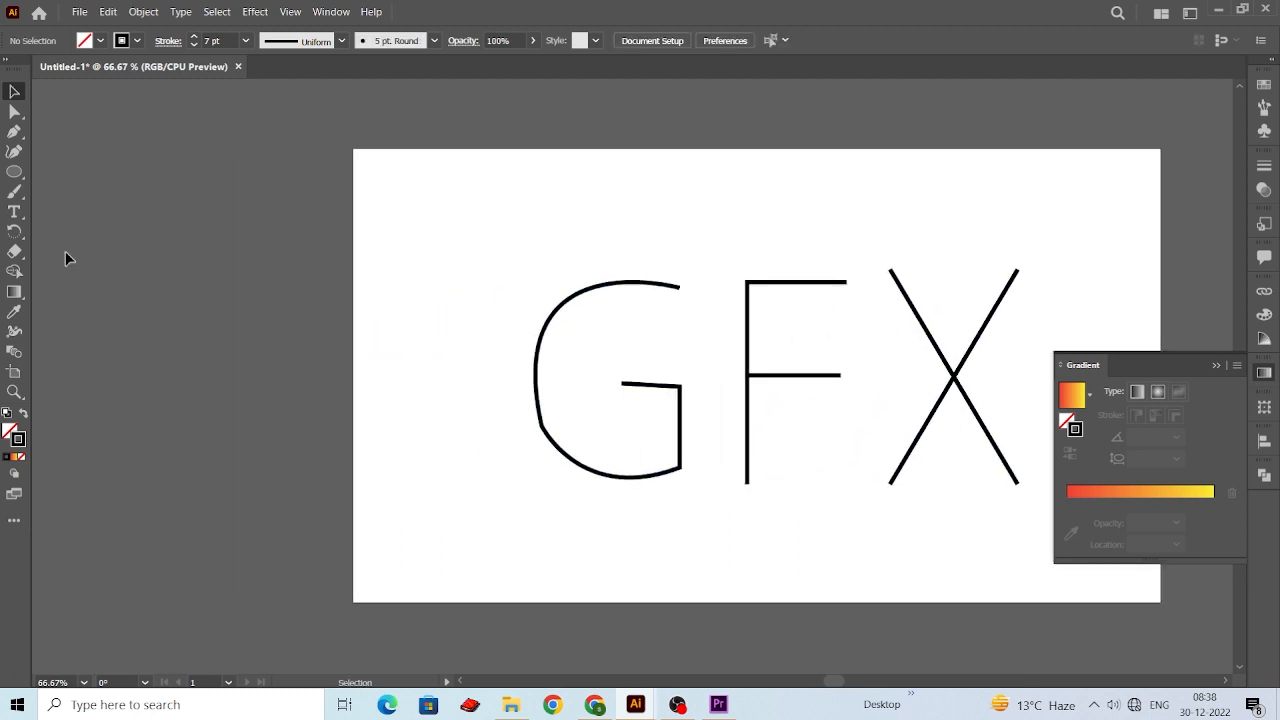
click(20, 172)
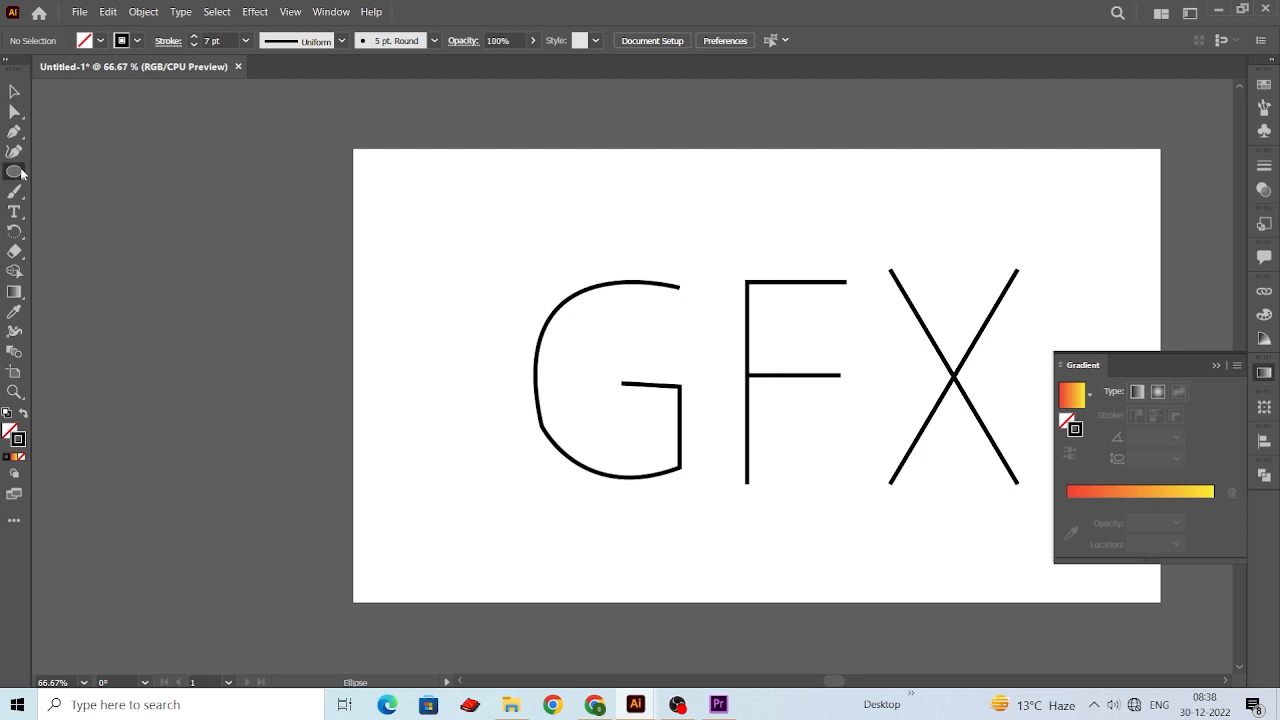
click(22, 458)
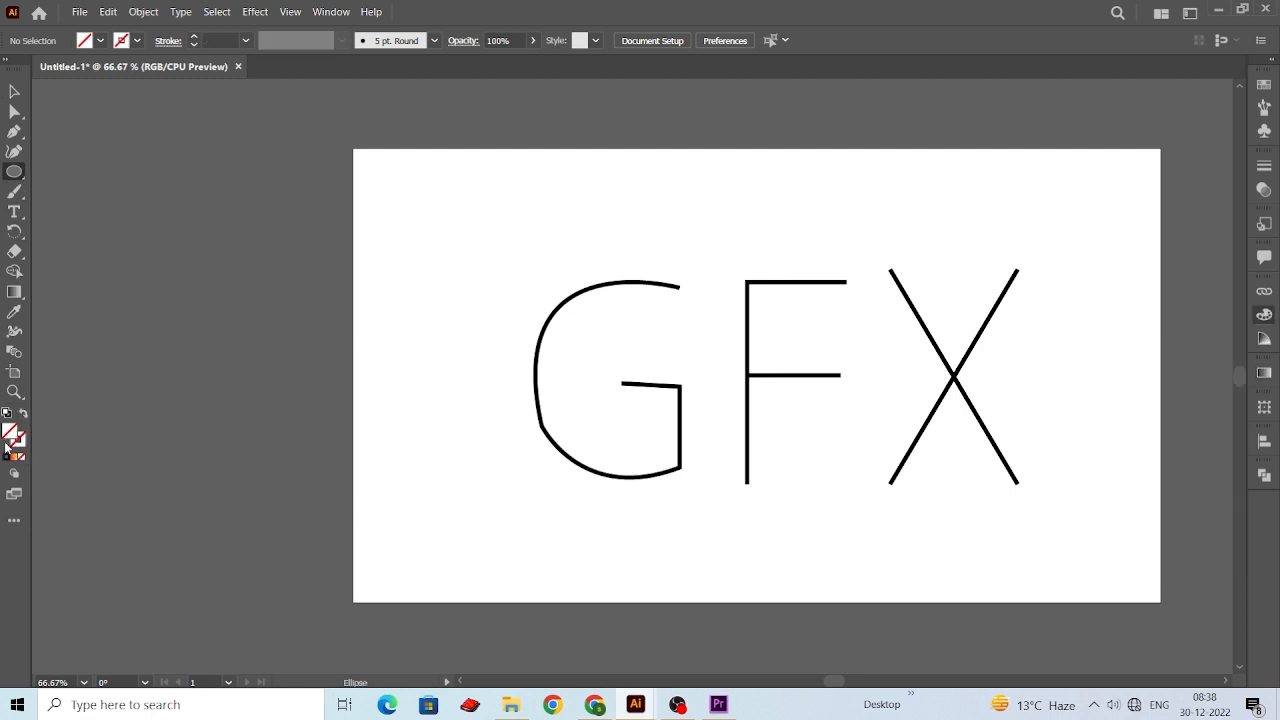
click(15, 458)
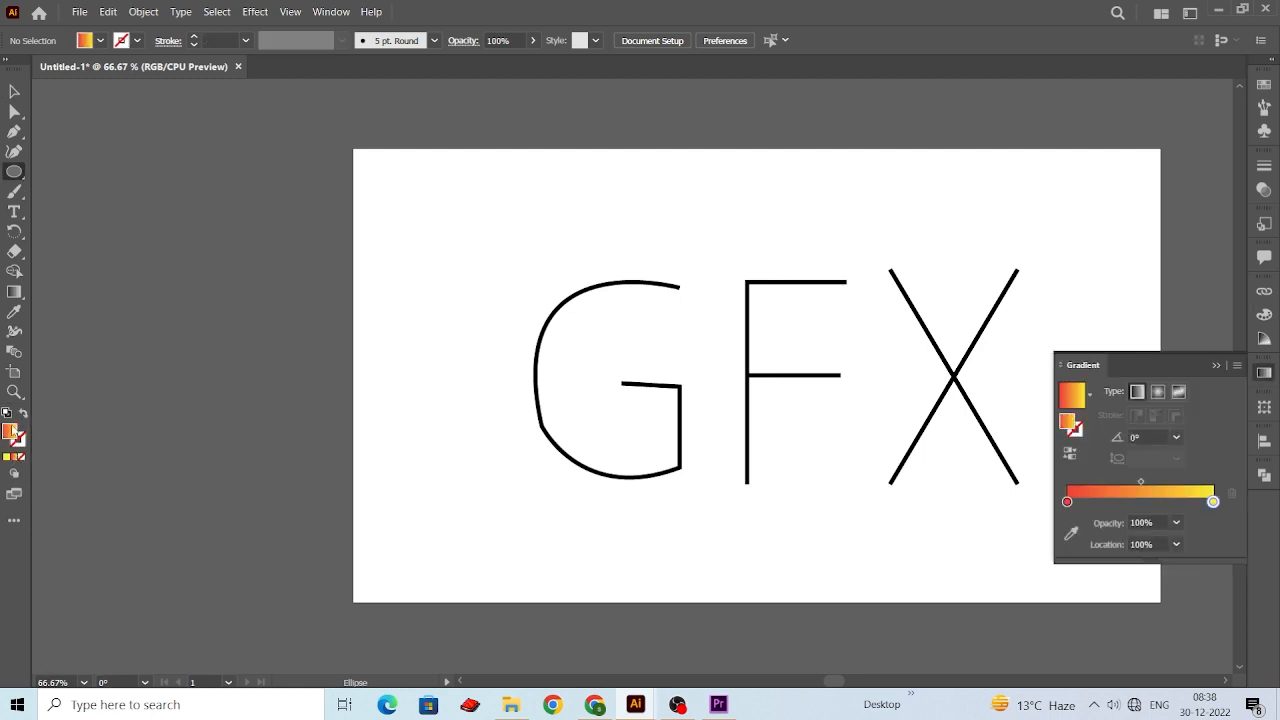
double_click(1067, 502)
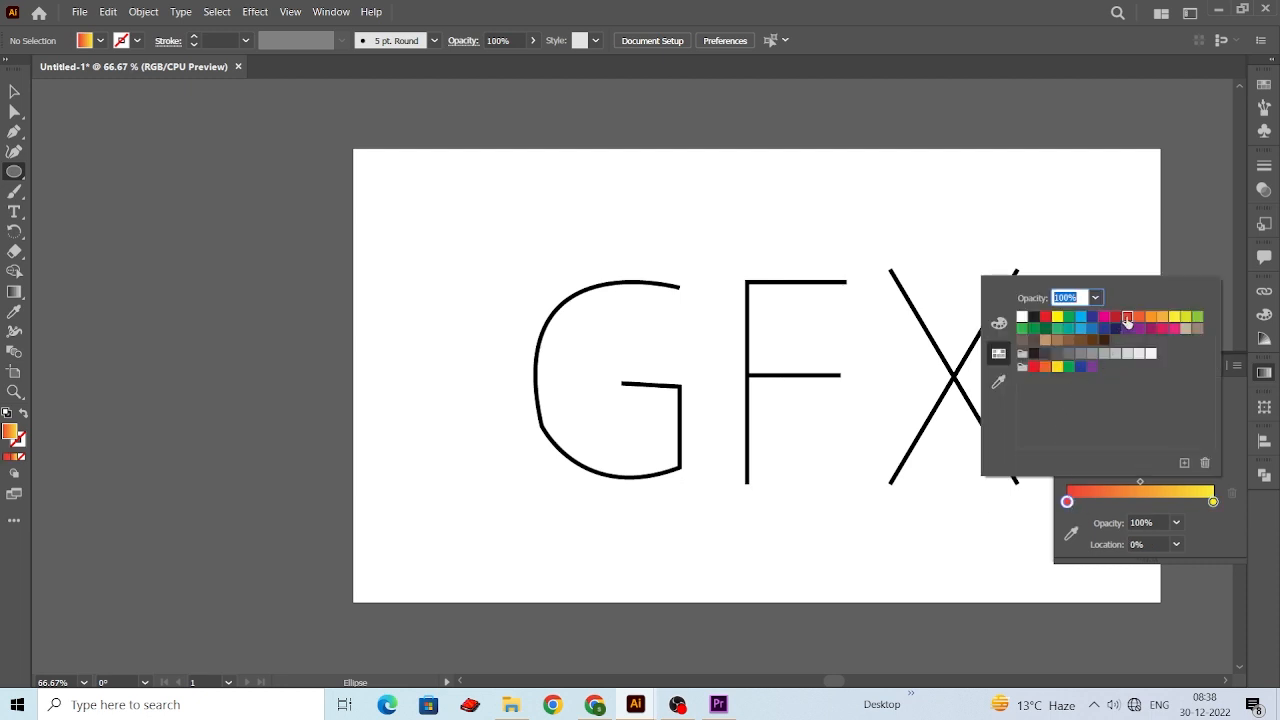
click(1213, 504)
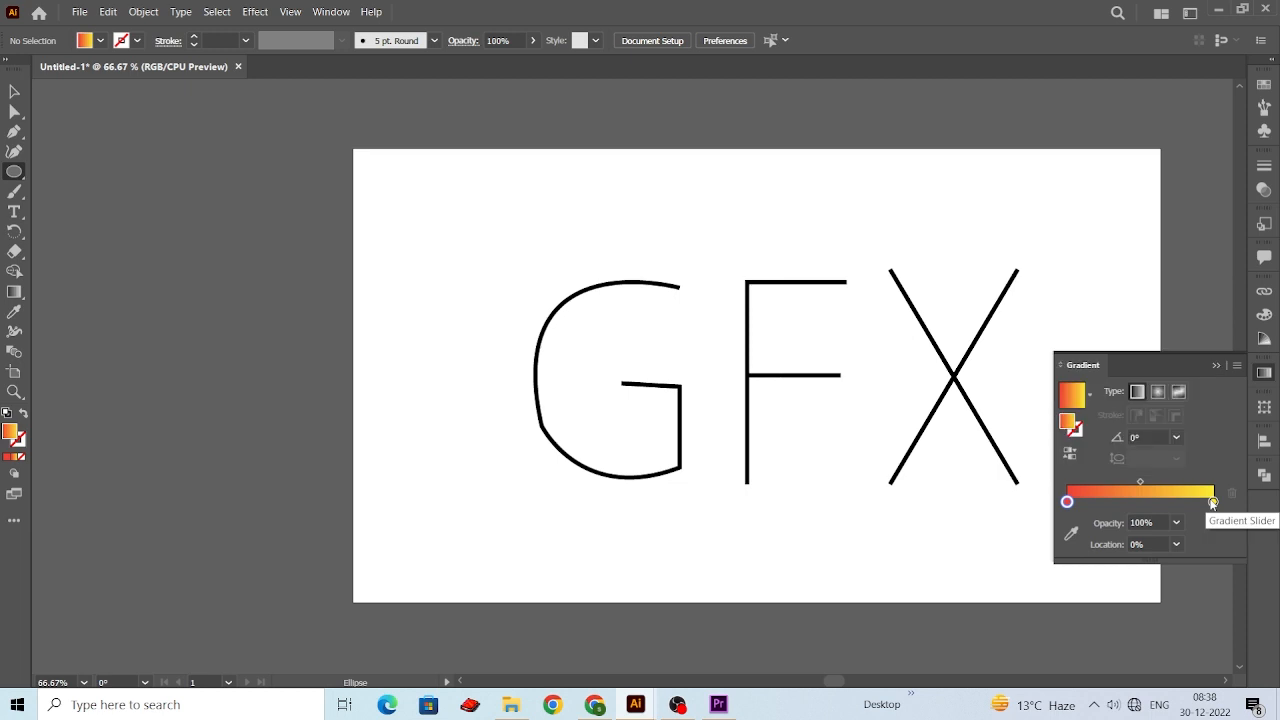
double_click(1213, 502)
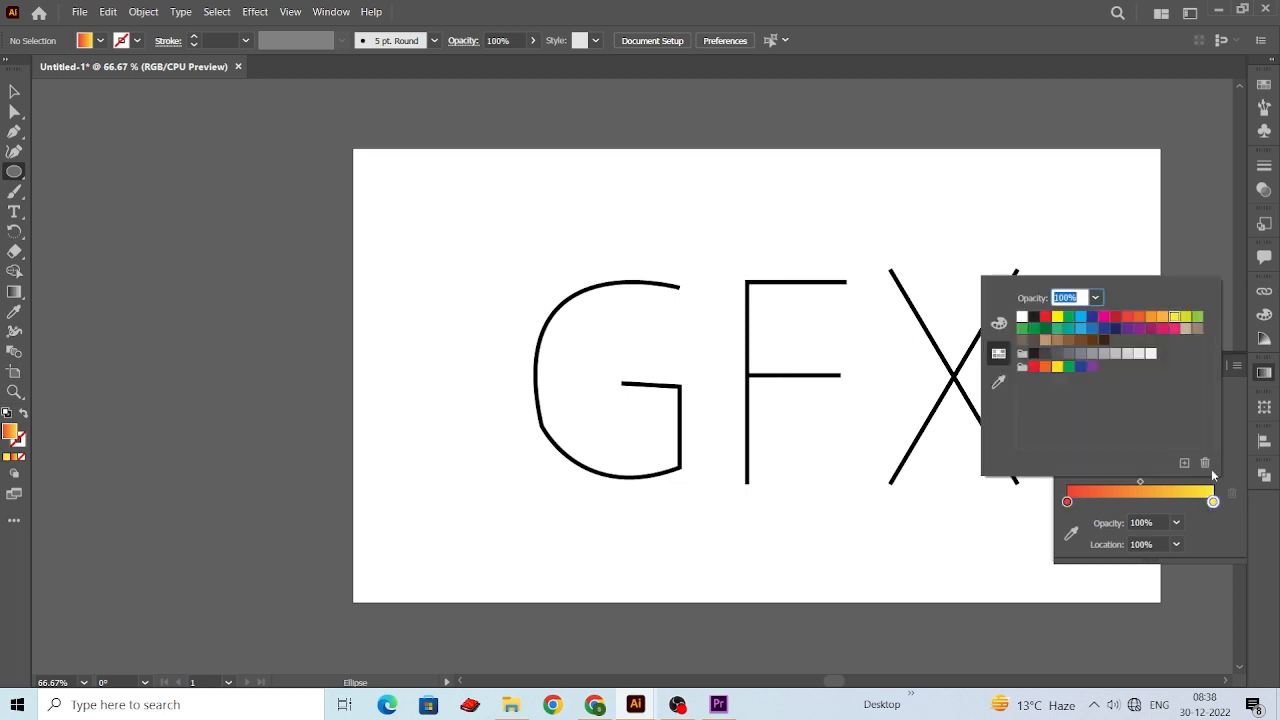
click(1168, 249)
Draw a gradient-filled circle about 74 px wide near the artboard's upper-left corner.
drag(414, 204, 436, 227)
click(15, 91)
click(231, 217)
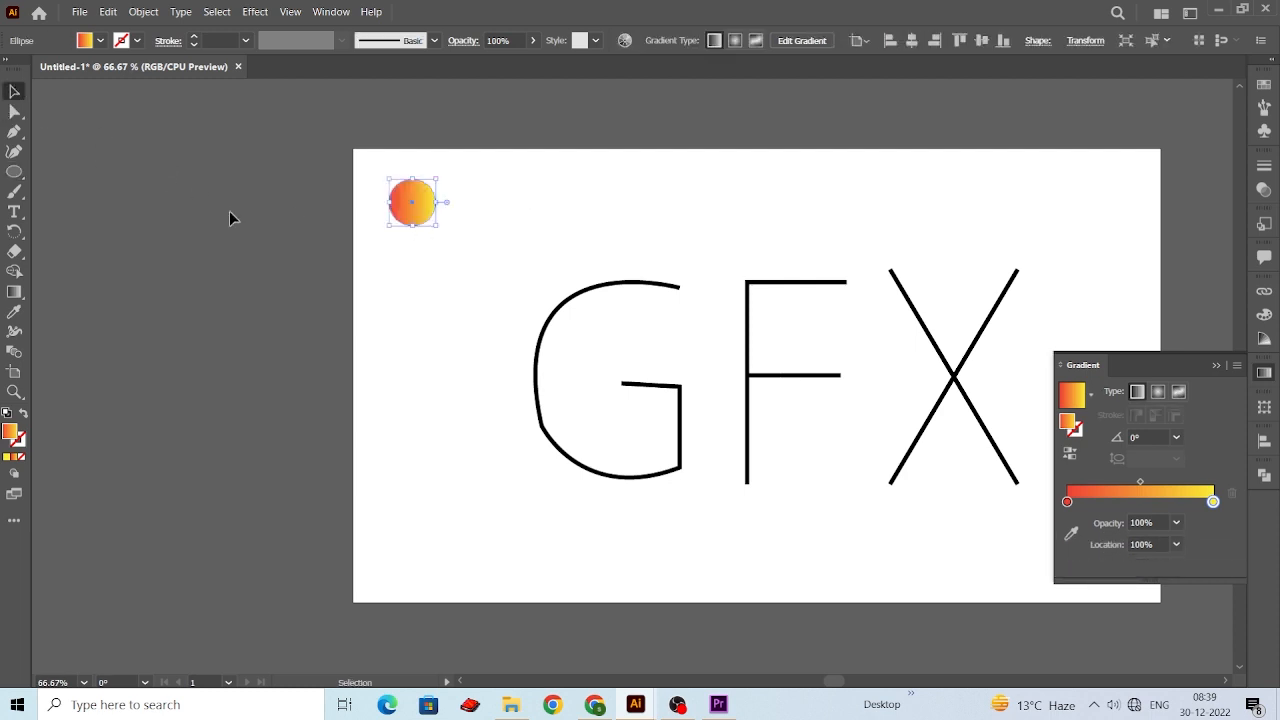
Duplicate the gradient circle straight below, level with the lower part of the G, and make a blend between both circles.
drag(423, 218, 418, 471)
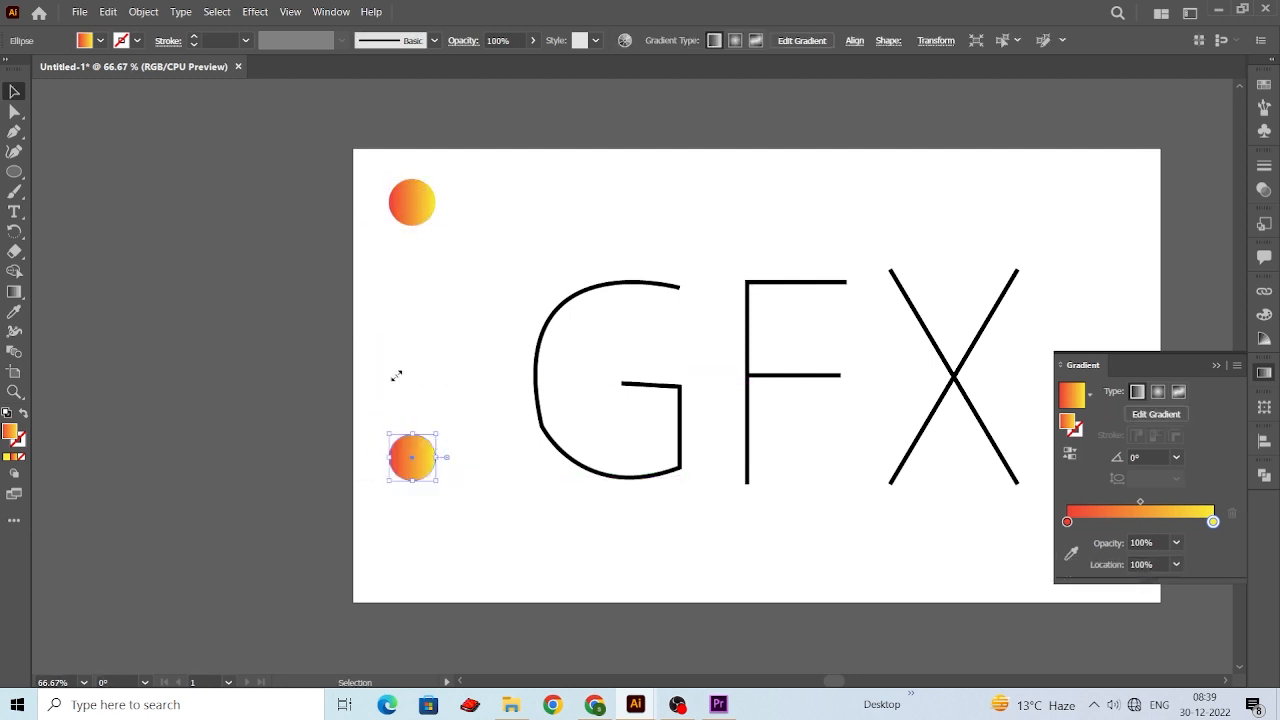
click(279, 149)
drag(279, 149, 451, 503)
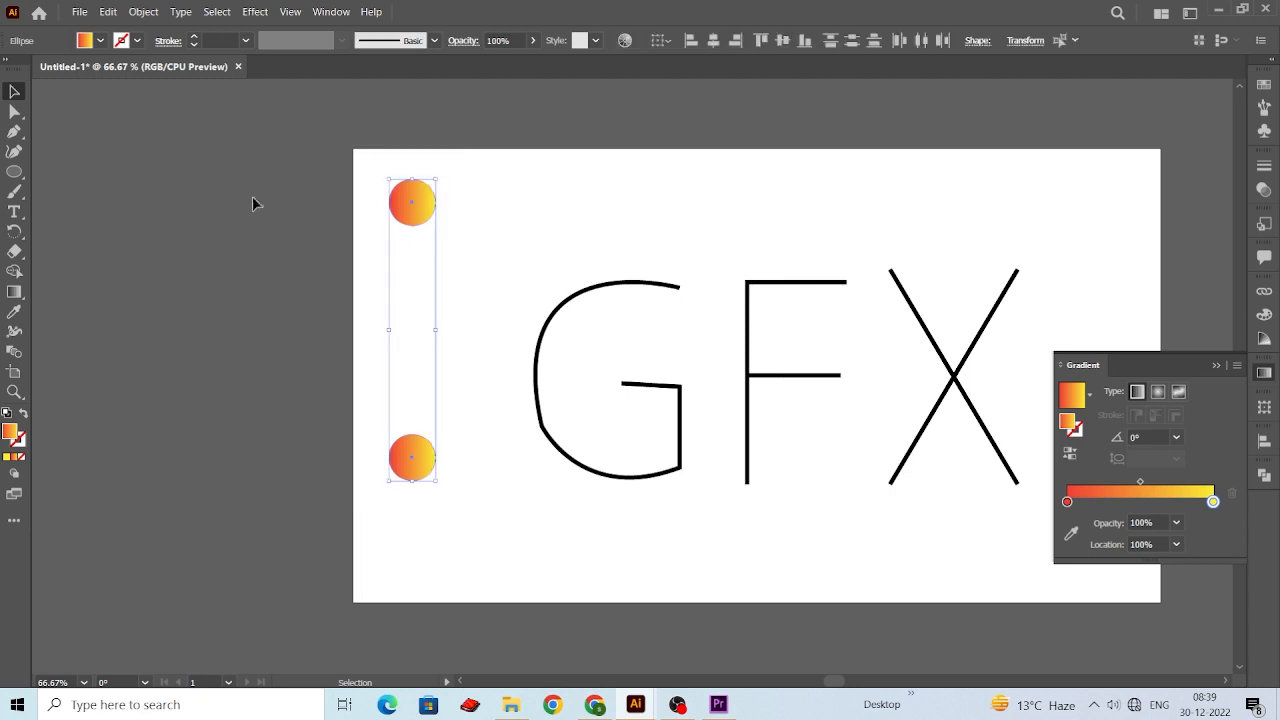
click(143, 12)
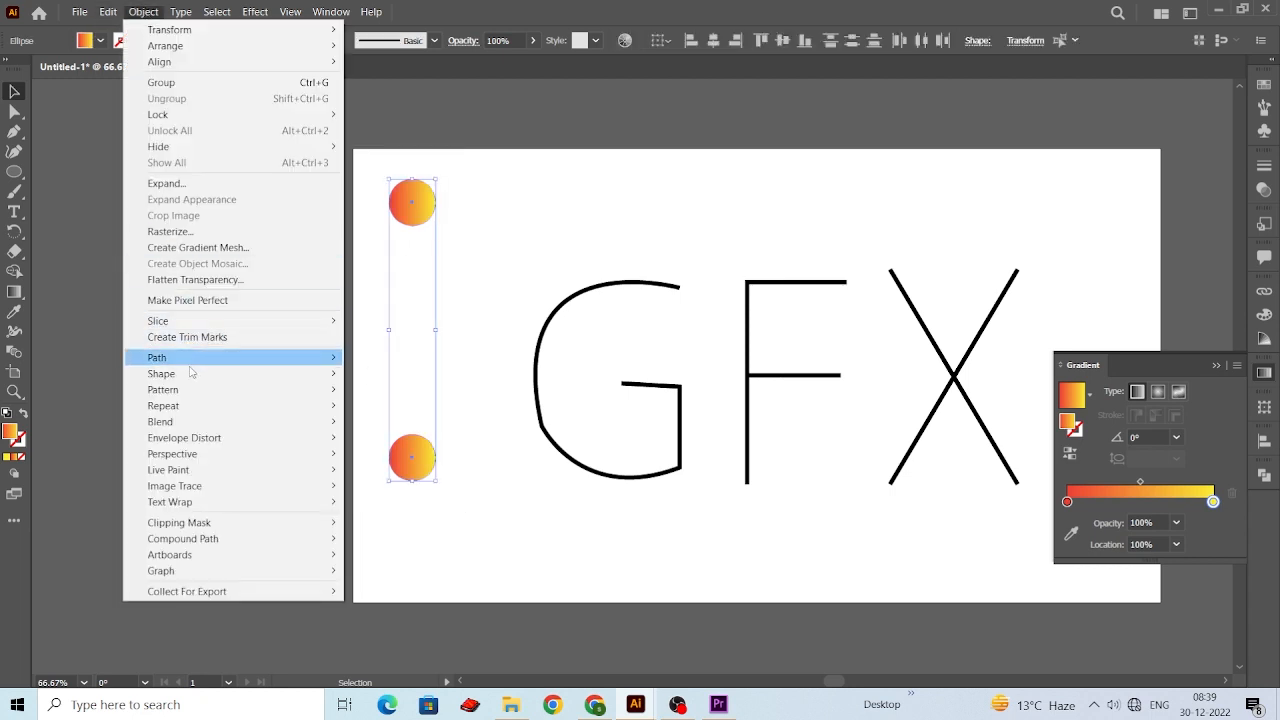
mouse_move(196, 428)
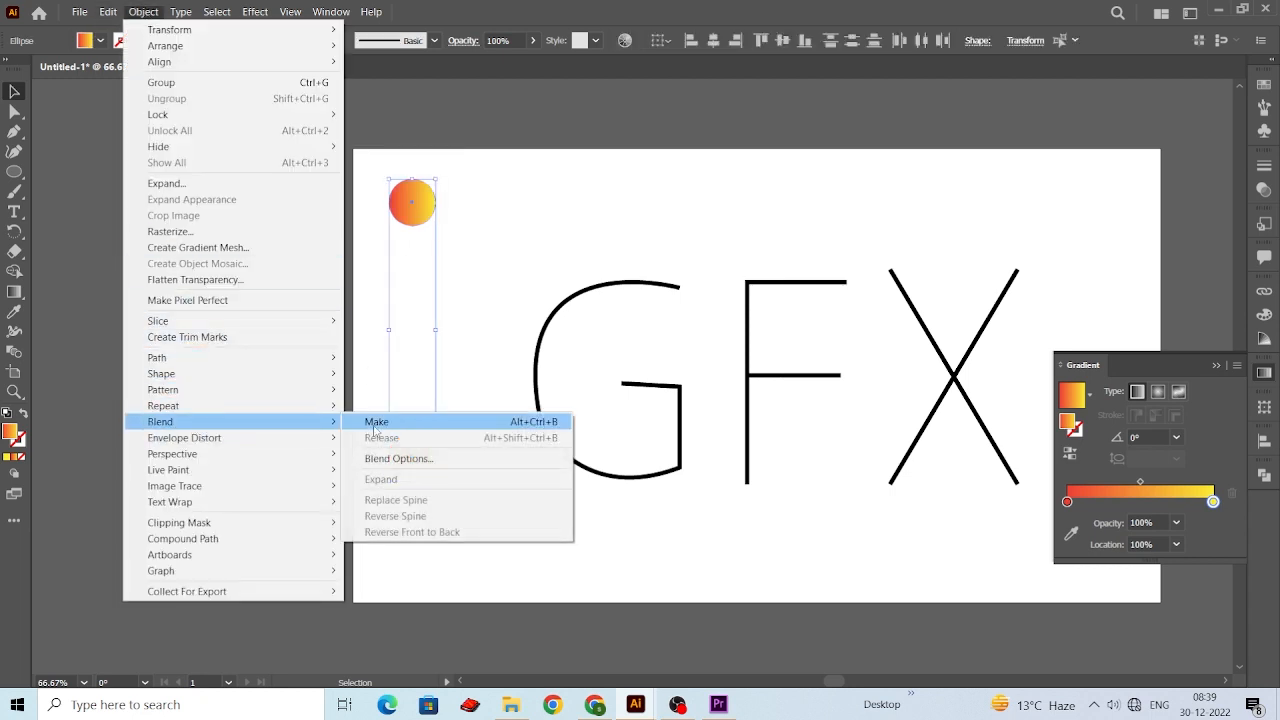
click(375, 424)
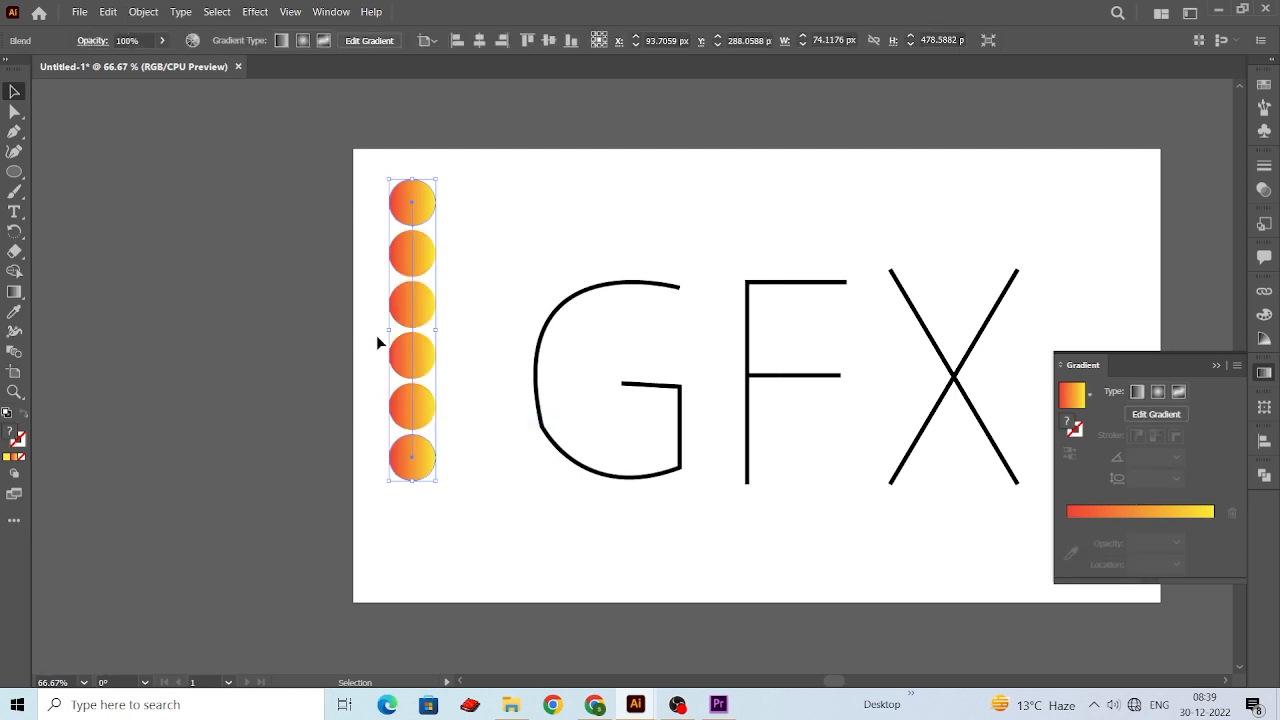
Set the circle blend's spacing to Specified Steps with 100 steps, forming a smooth bar, and deselect it.
click(143, 12)
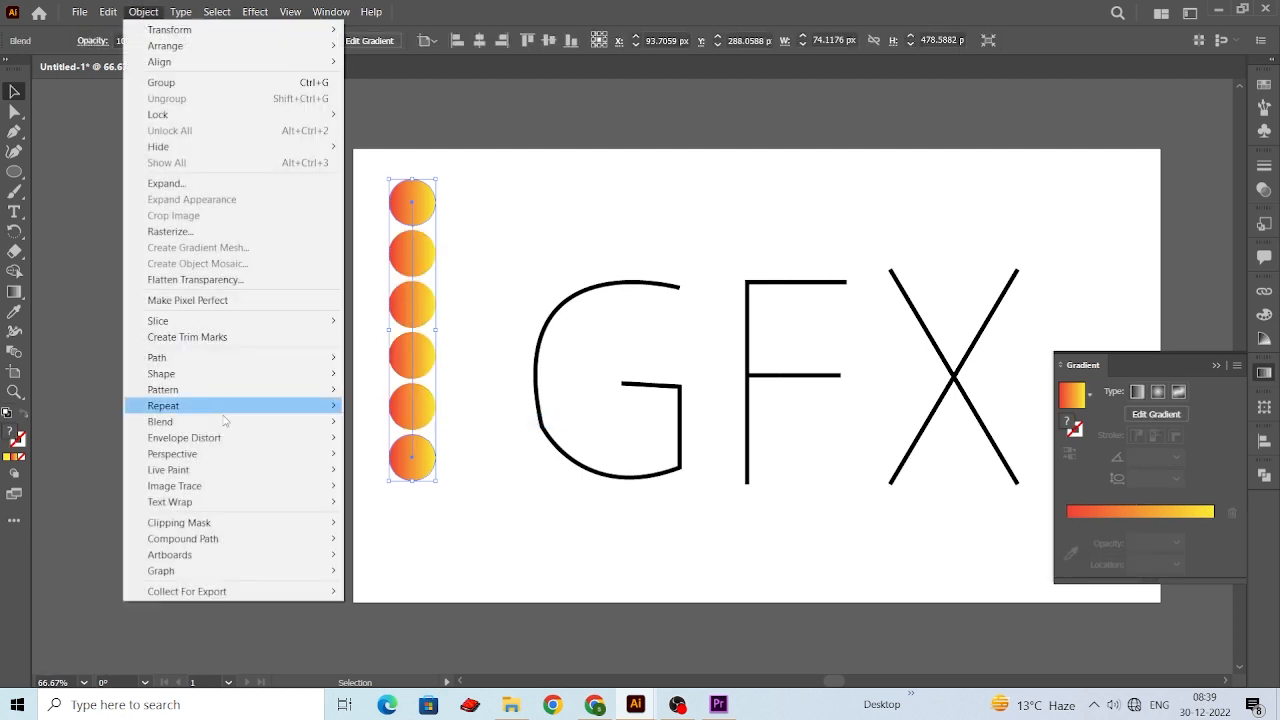
mouse_move(223, 423)
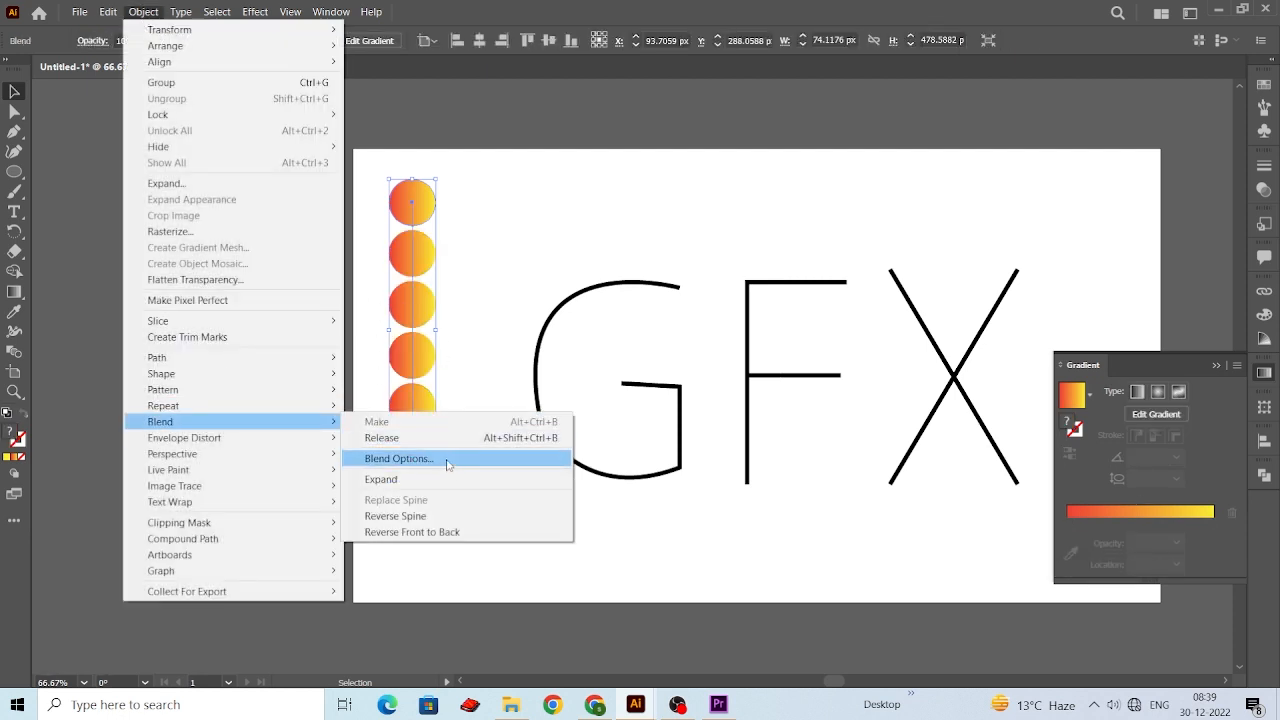
click(447, 462)
click(765, 341)
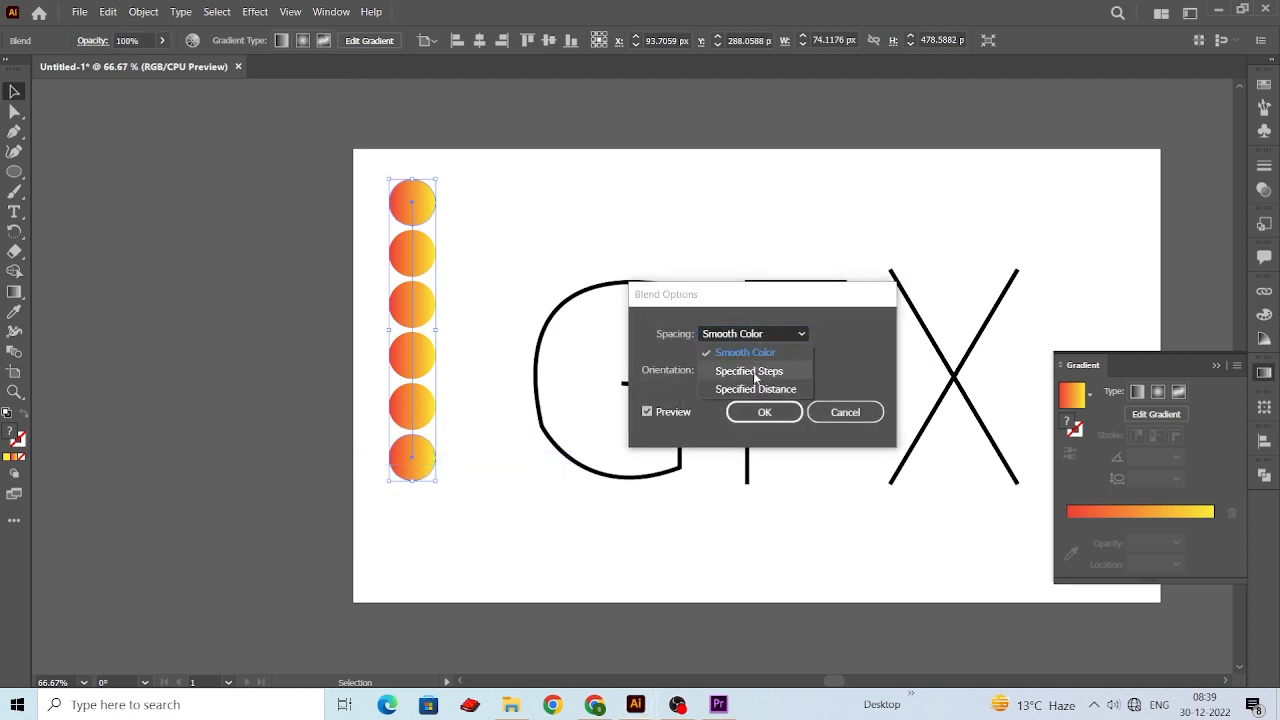
click(750, 375)
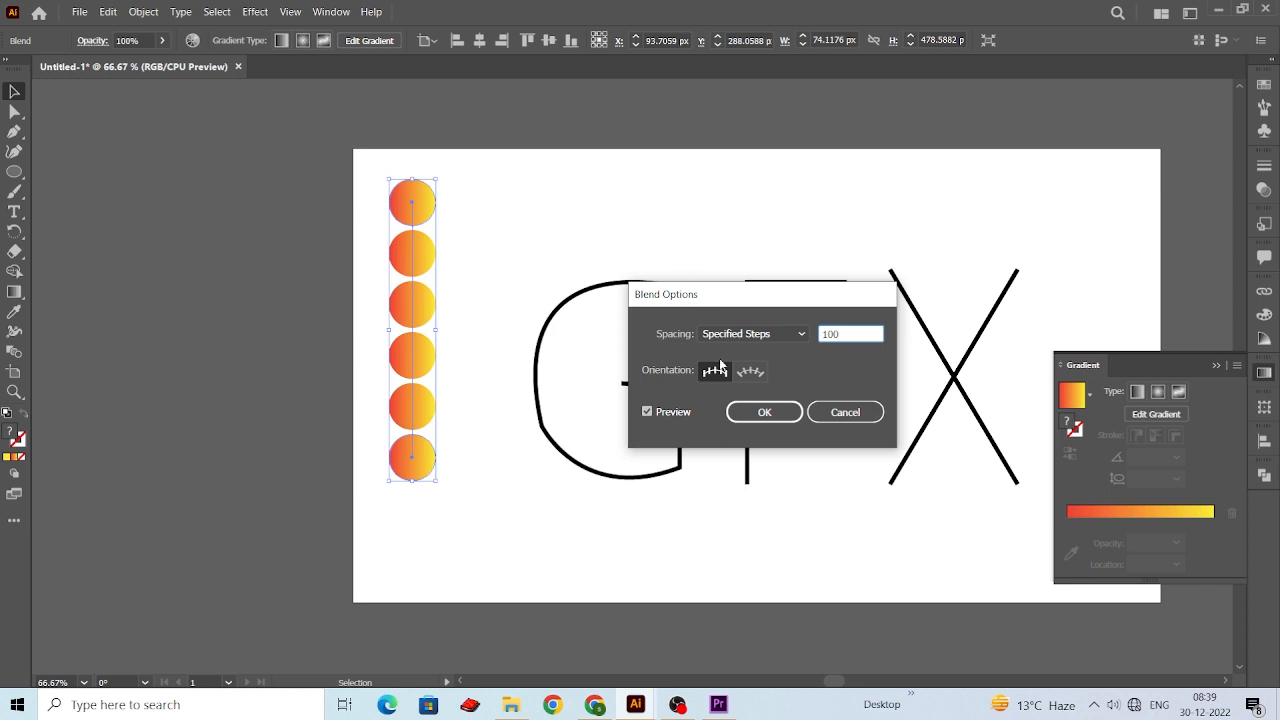
click(764, 412)
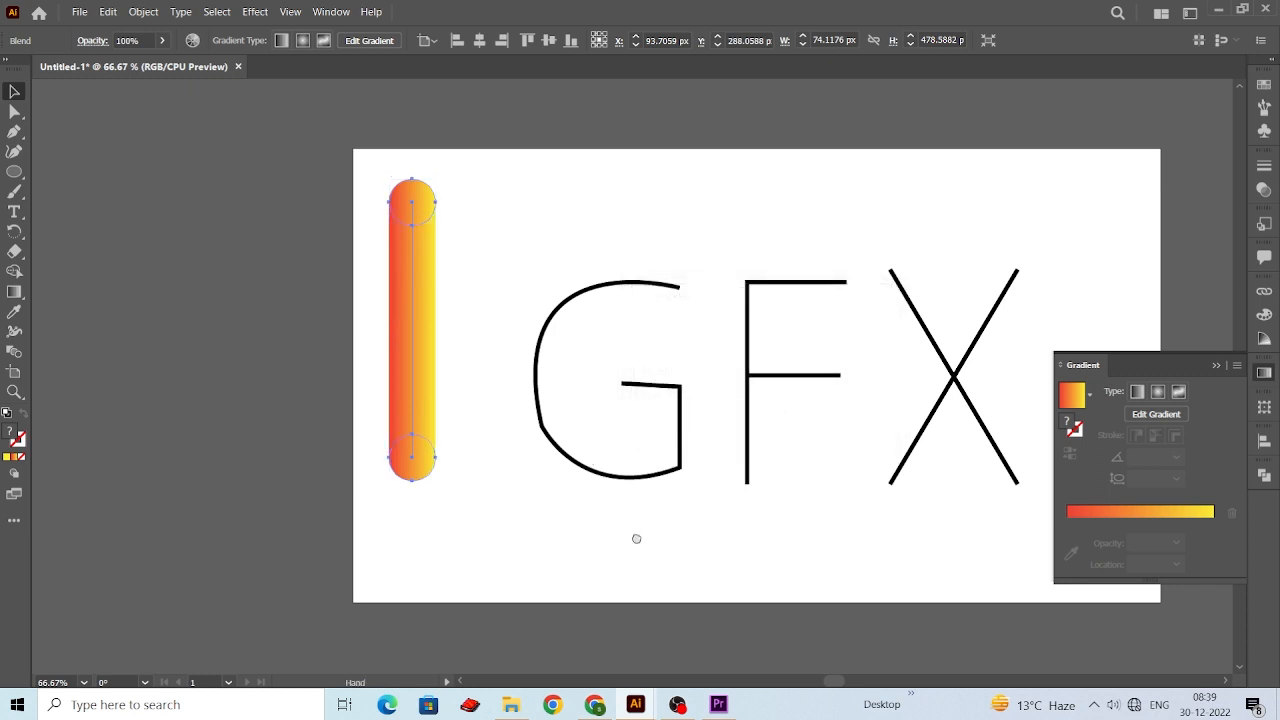
drag(636, 538, 585, 557)
click(466, 329)
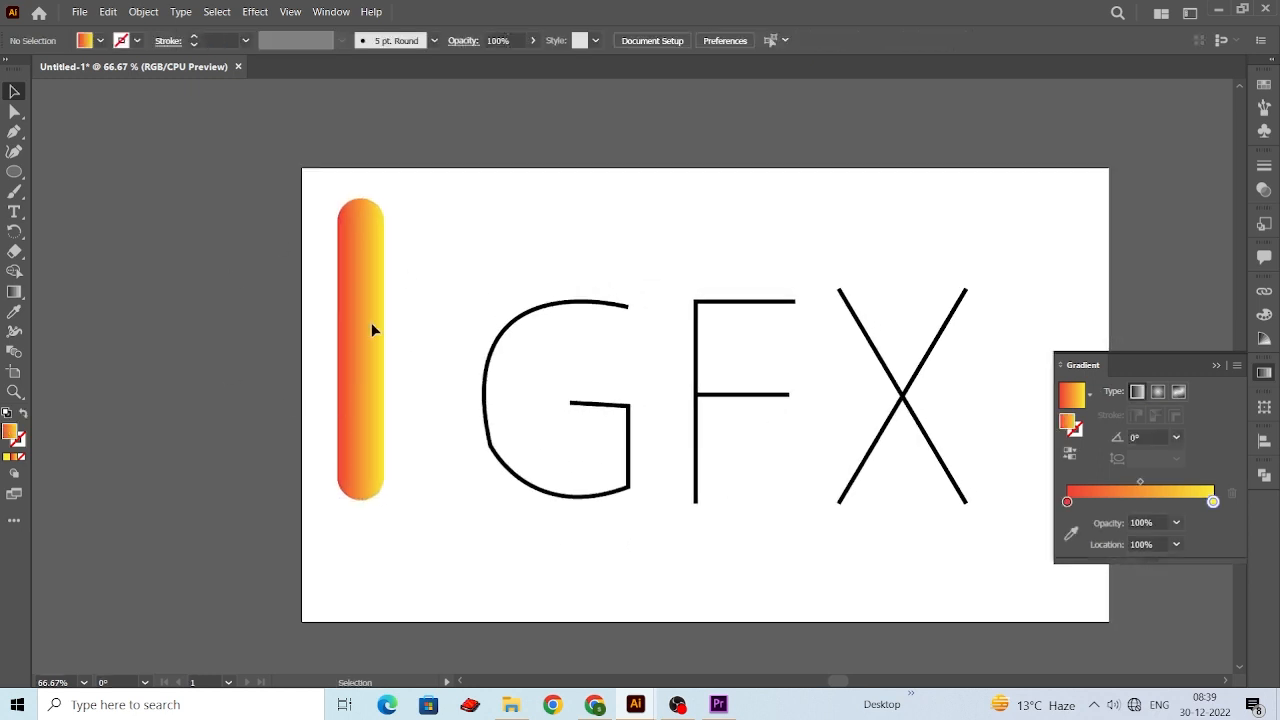
Make four copies of the gradient blend bar, one beside the artboard and three above the letters.
drag(363, 354, 586, 198)
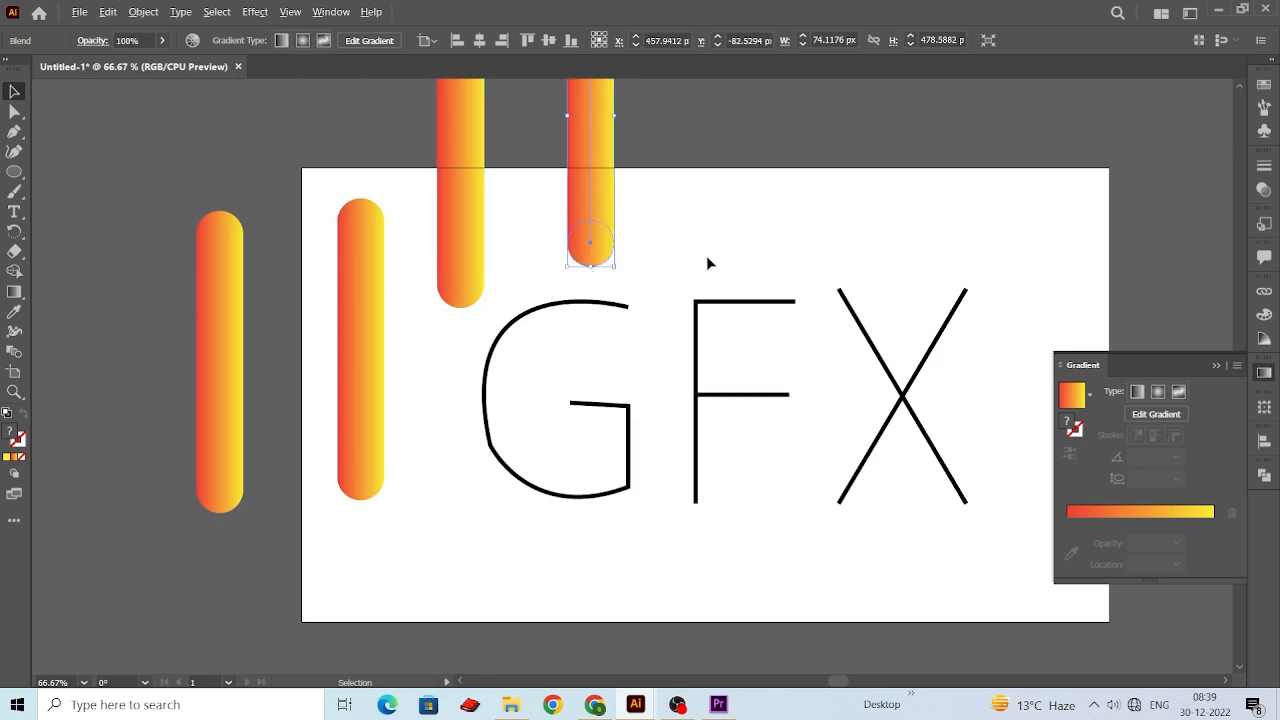
drag(603, 181, 742, 165)
click(831, 257)
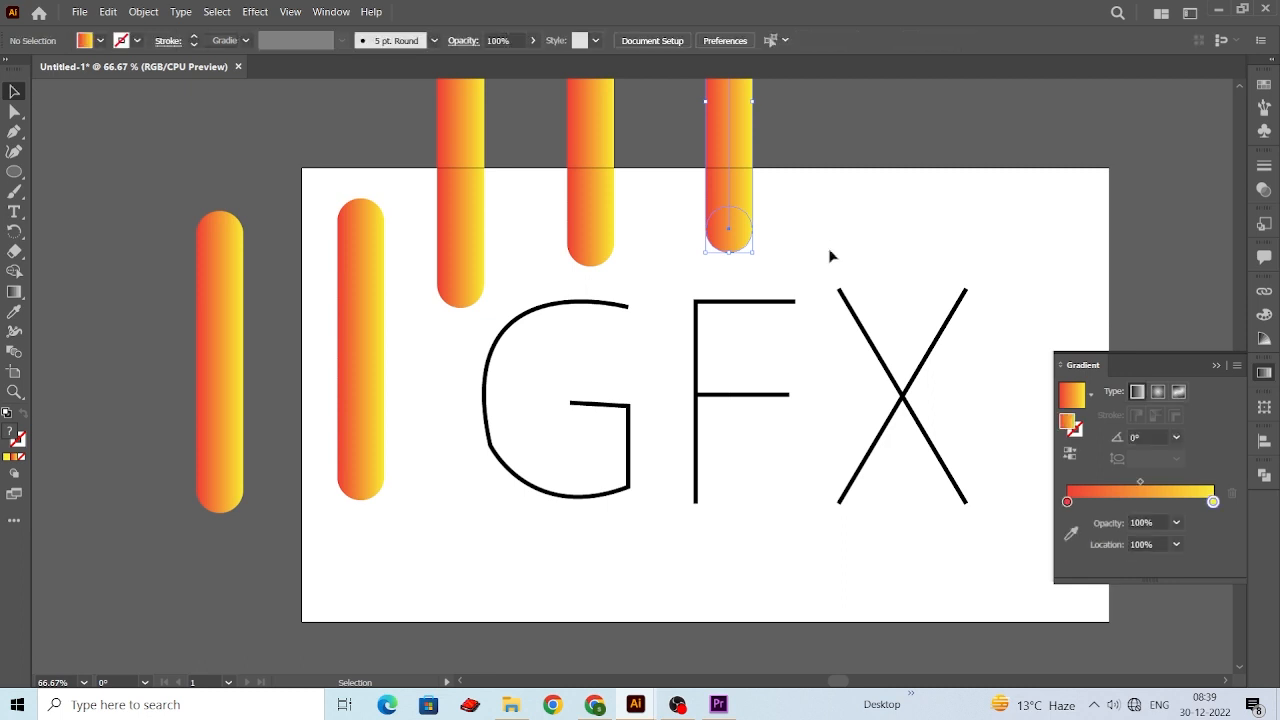
Select the original gradient bar together with the G path and replace the blend's spine with that path.
drag(833, 251, 815, 233)
drag(421, 430, 546, 448)
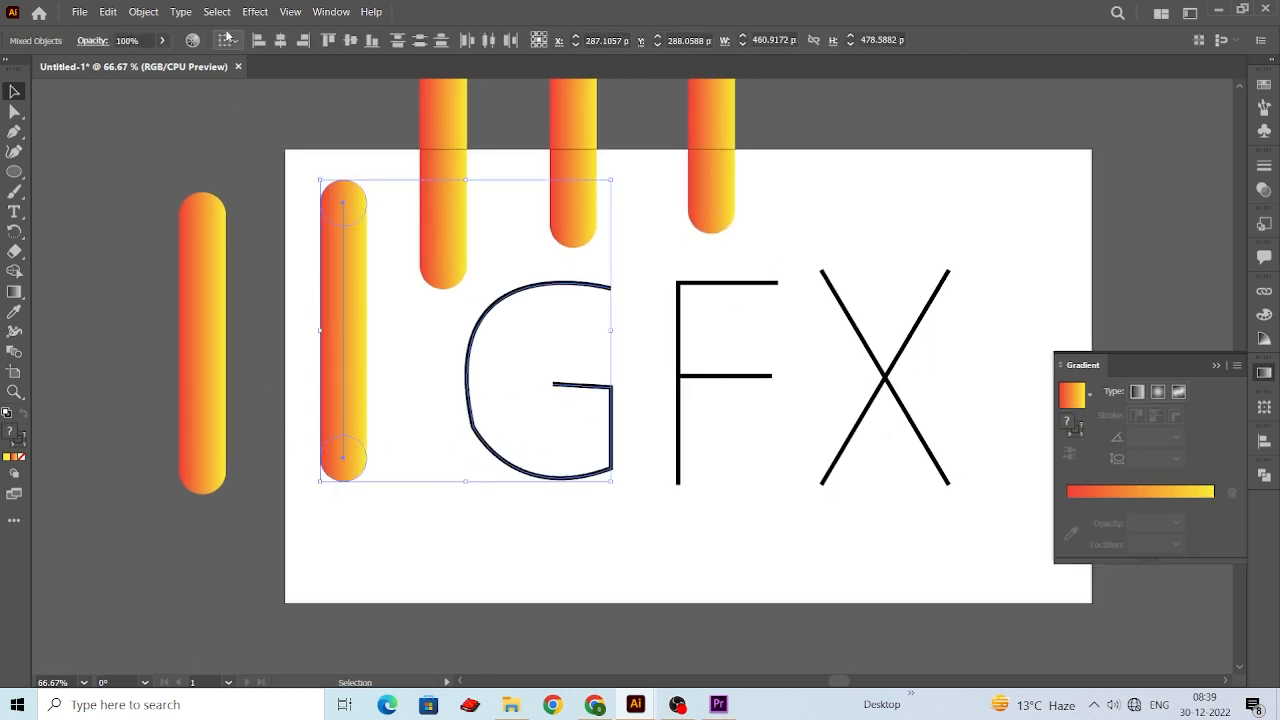
click(143, 12)
mouse_move(206, 423)
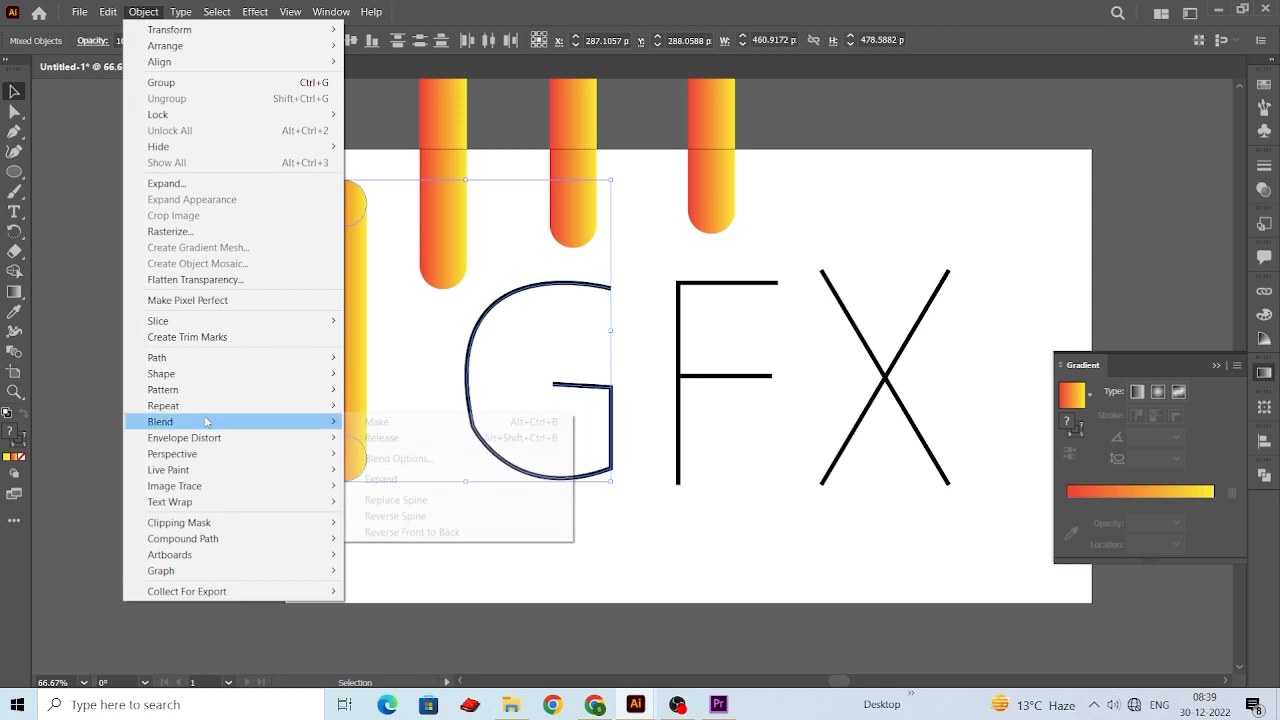
click(440, 500)
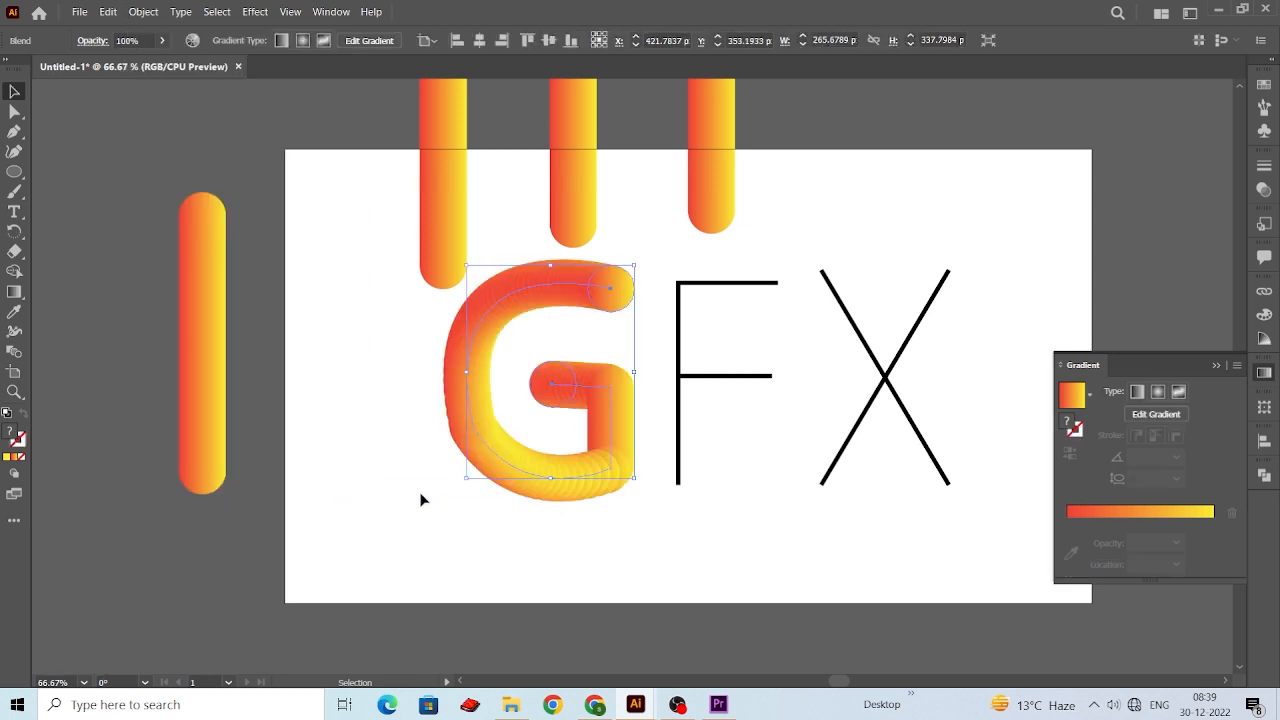
Increase the G blend's specified steps to 150 and deselect the letter.
click(143, 12)
mouse_move(174, 428)
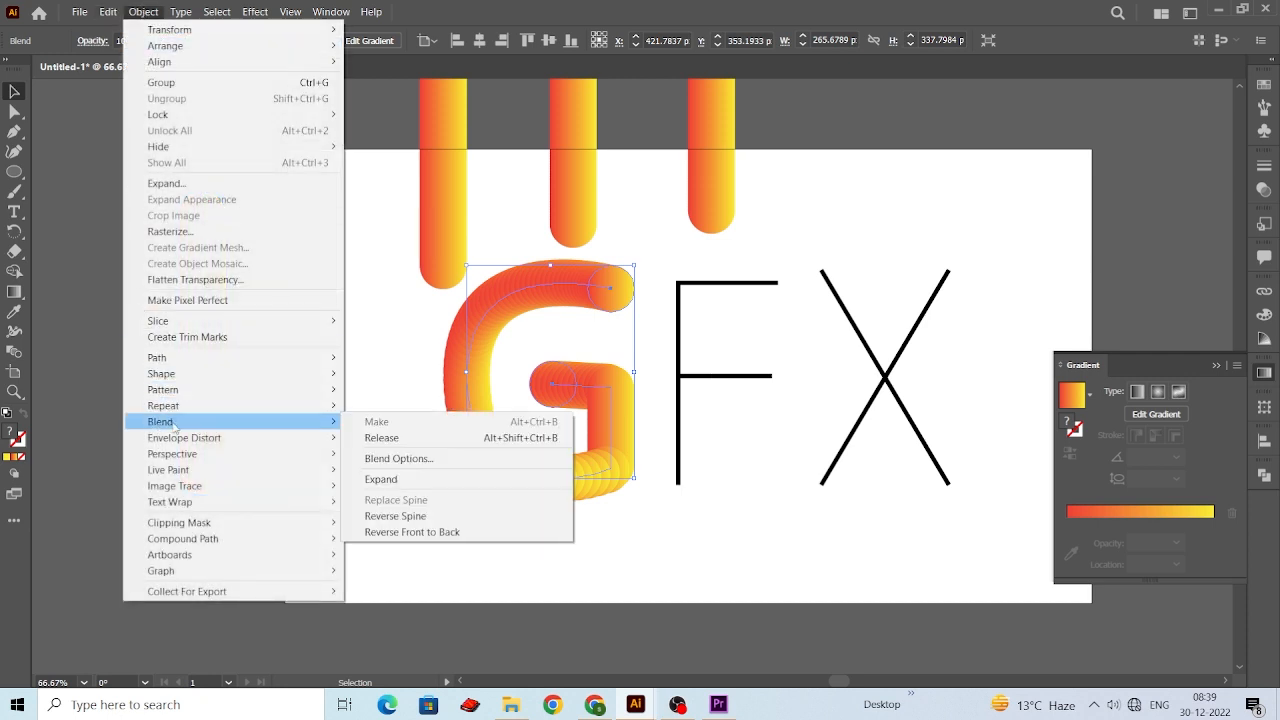
click(385, 458)
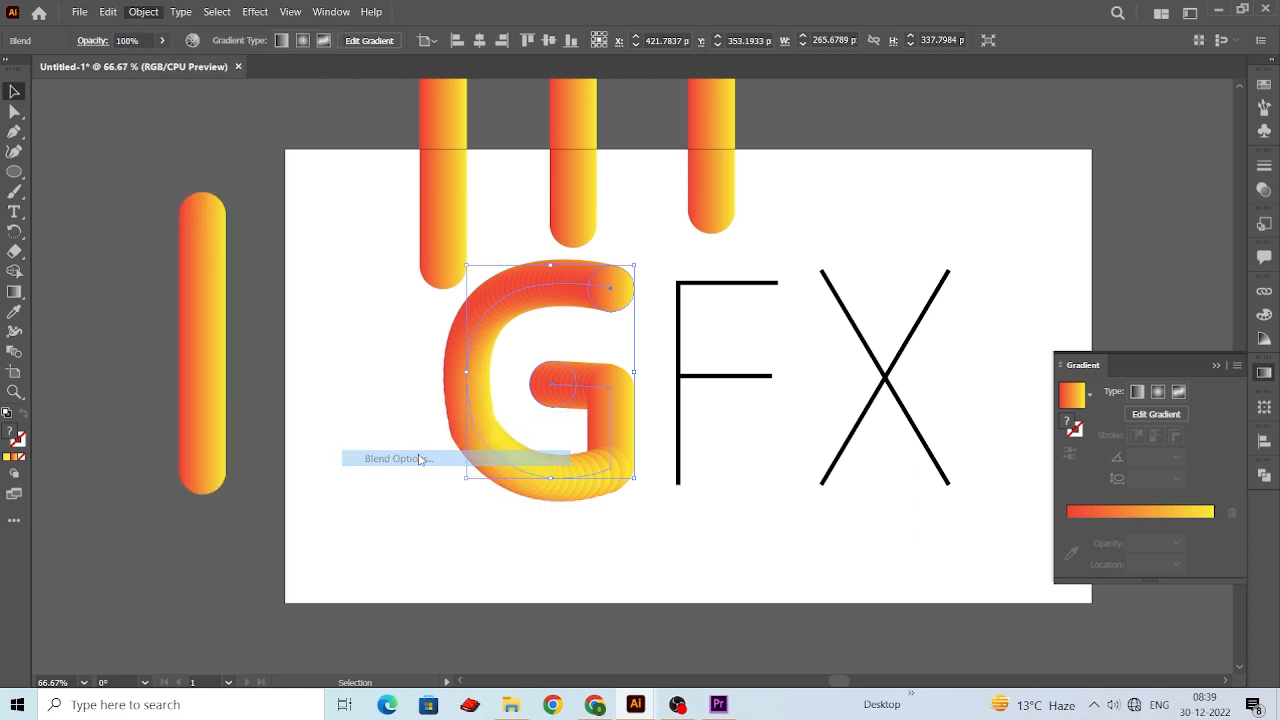
click(856, 334)
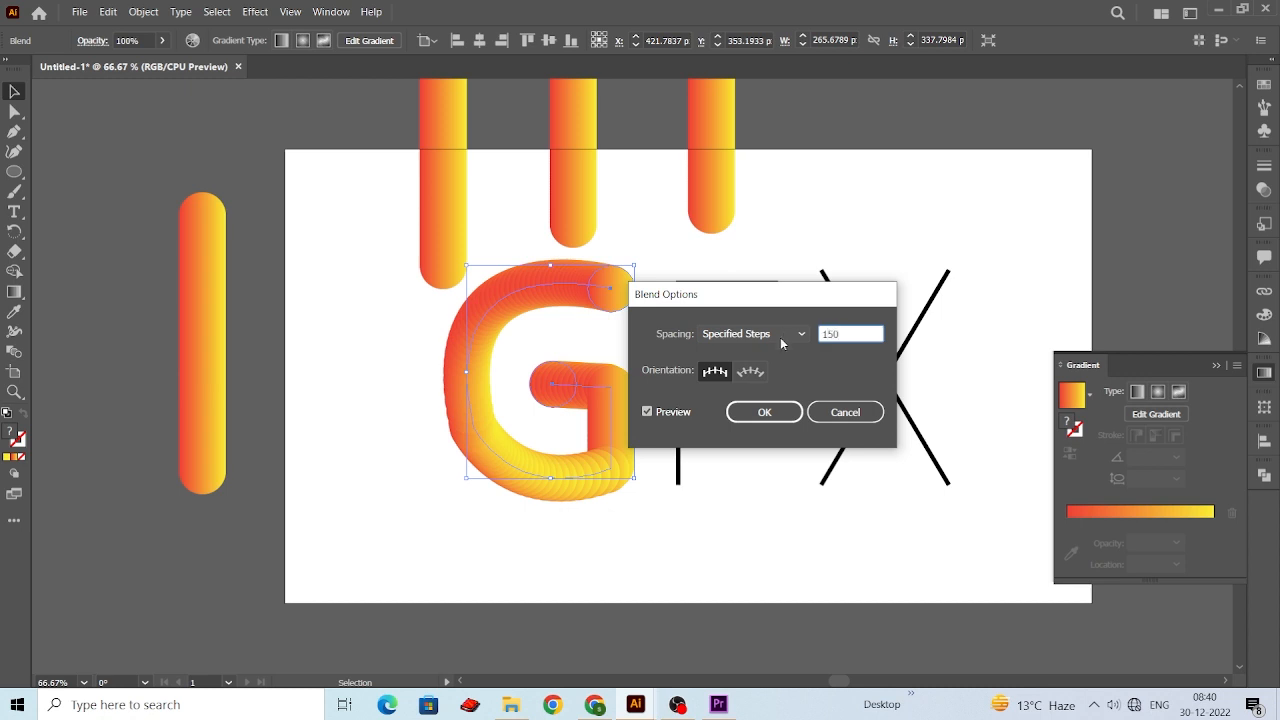
text(150)
click(763, 411)
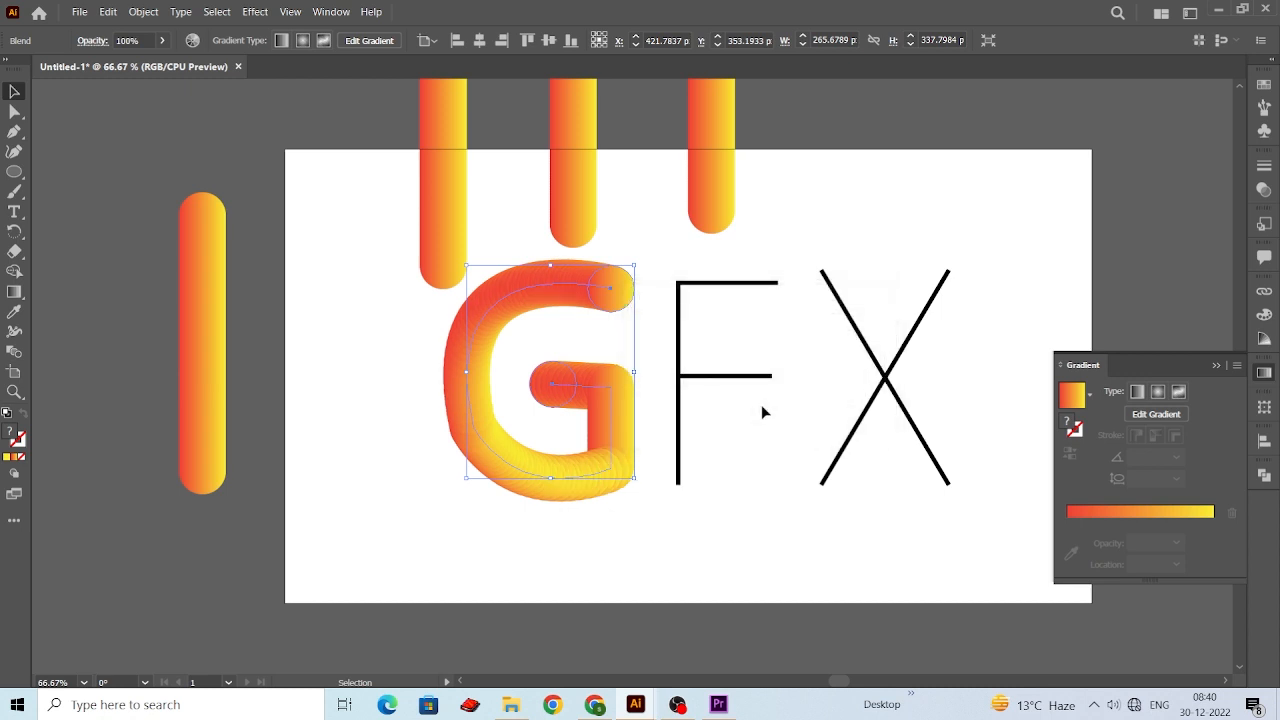
click(674, 511)
Move the spare bar beside the artboard onto the F and replace its blend spine with the F's stem-and-top-arm path.
drag(465, 430, 353, 488)
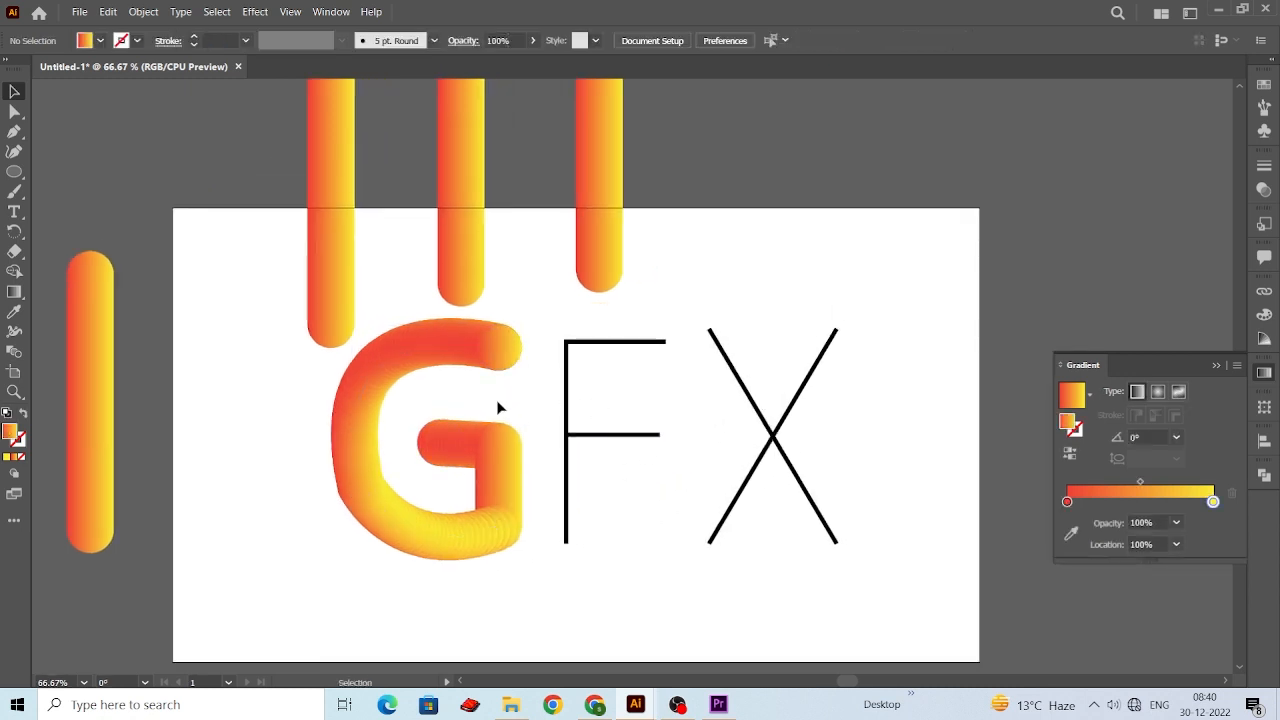
drag(99, 442, 561, 493)
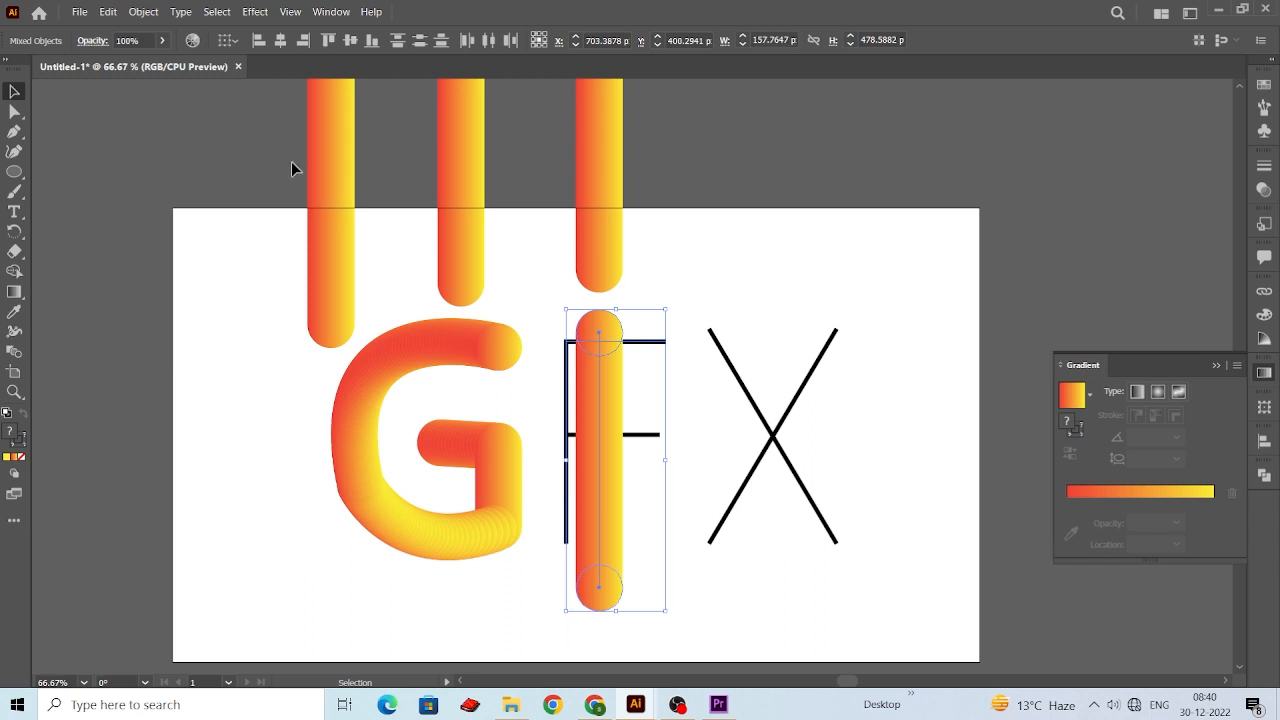
click(142, 11)
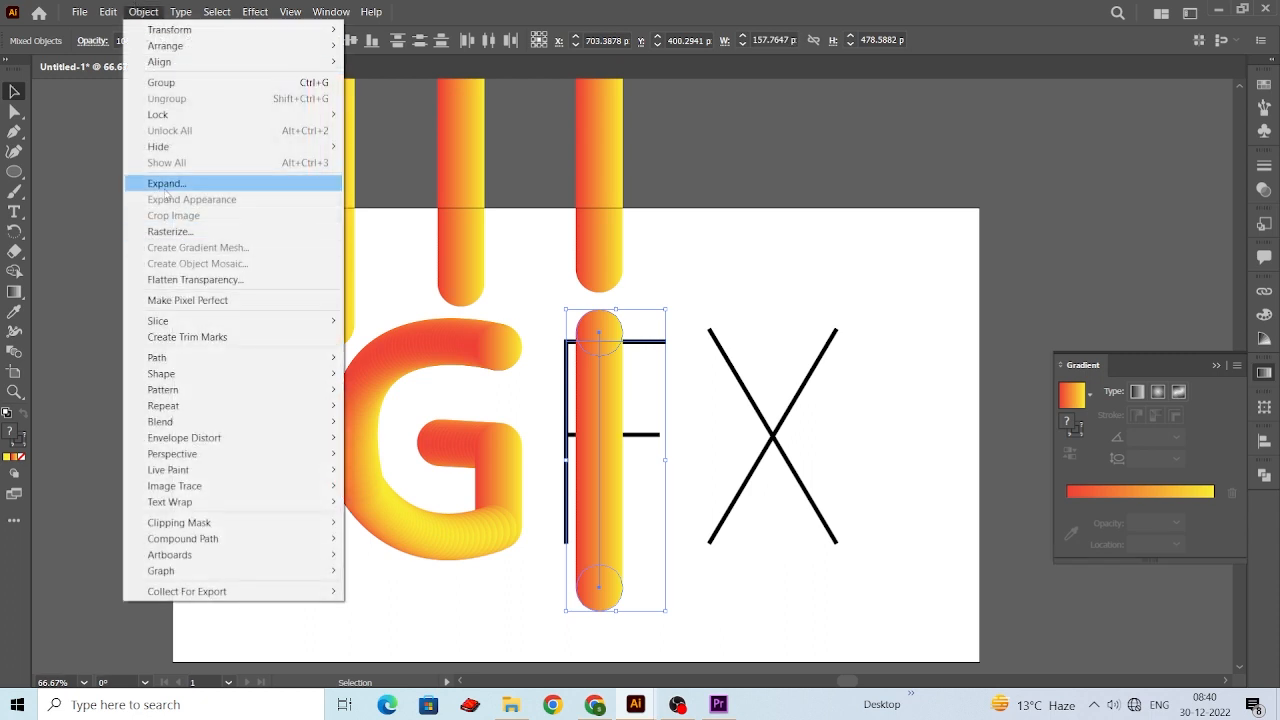
mouse_move(175, 456)
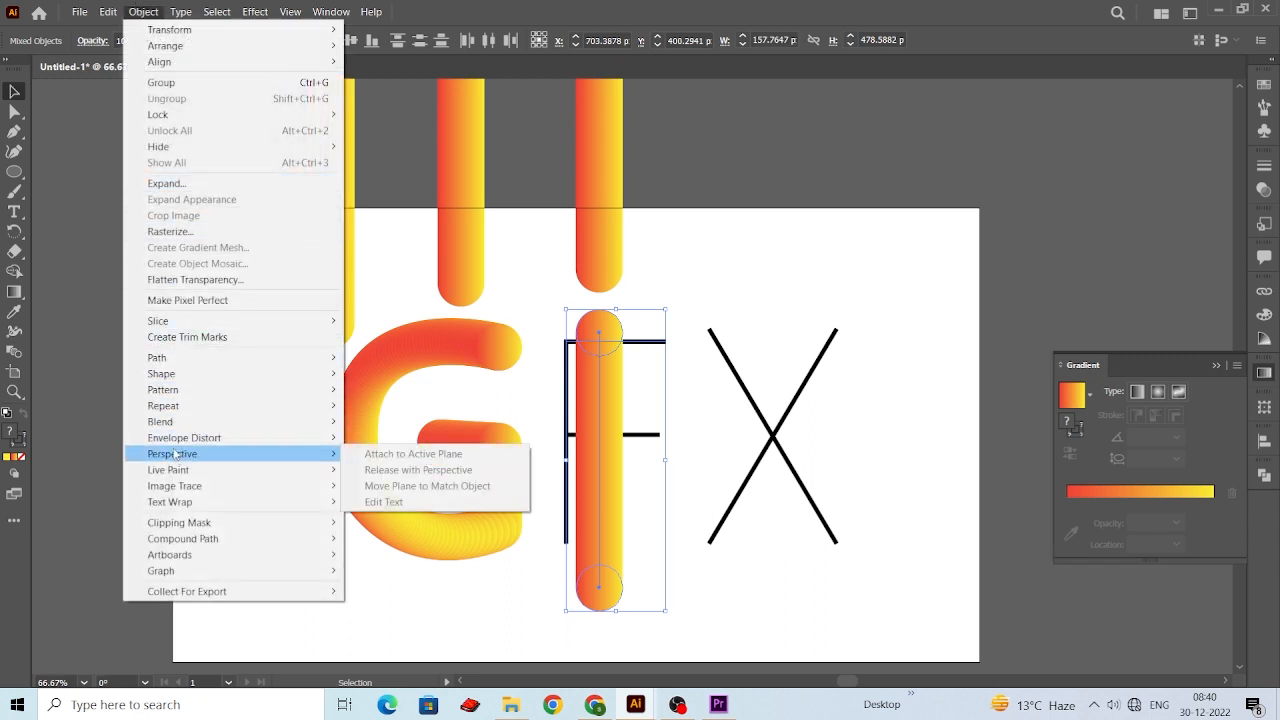
mouse_move(175, 421)
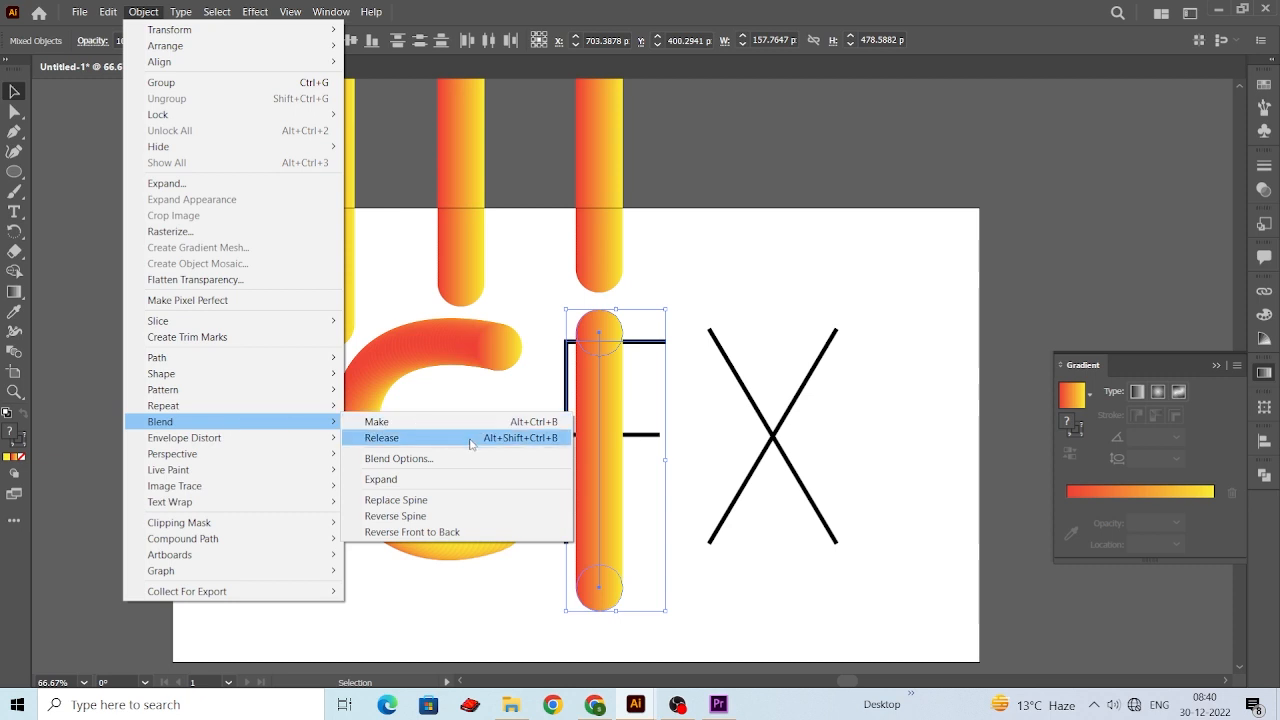
click(448, 499)
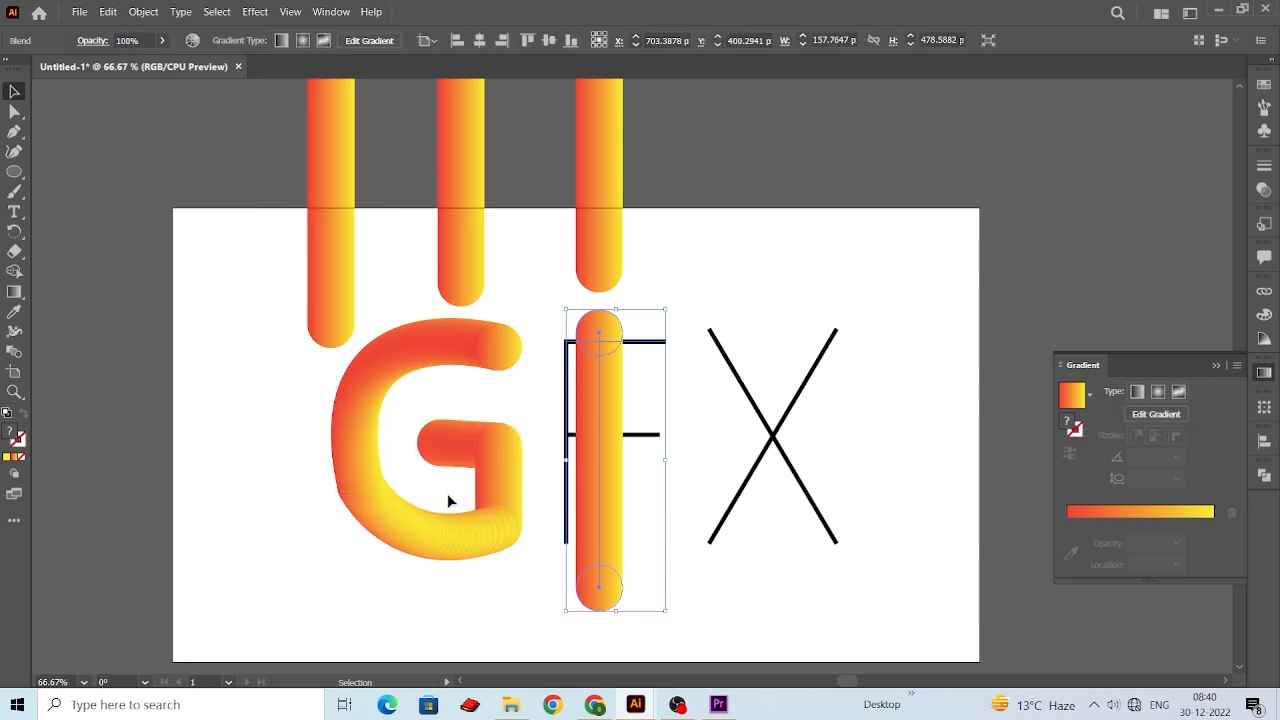
Move a spare gradient bar onto the F's middle arm and replace its blend spine with that arm's path.
drag(463, 178, 631, 466)
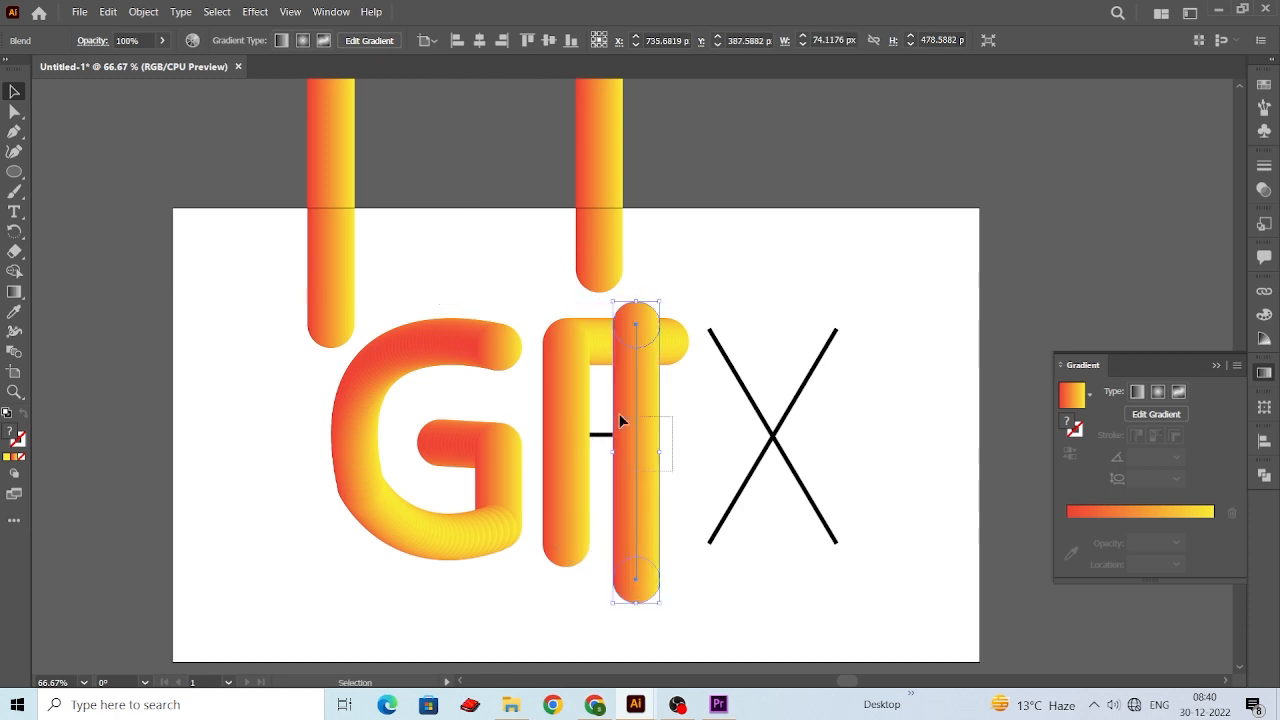
shift+click(560, 434)
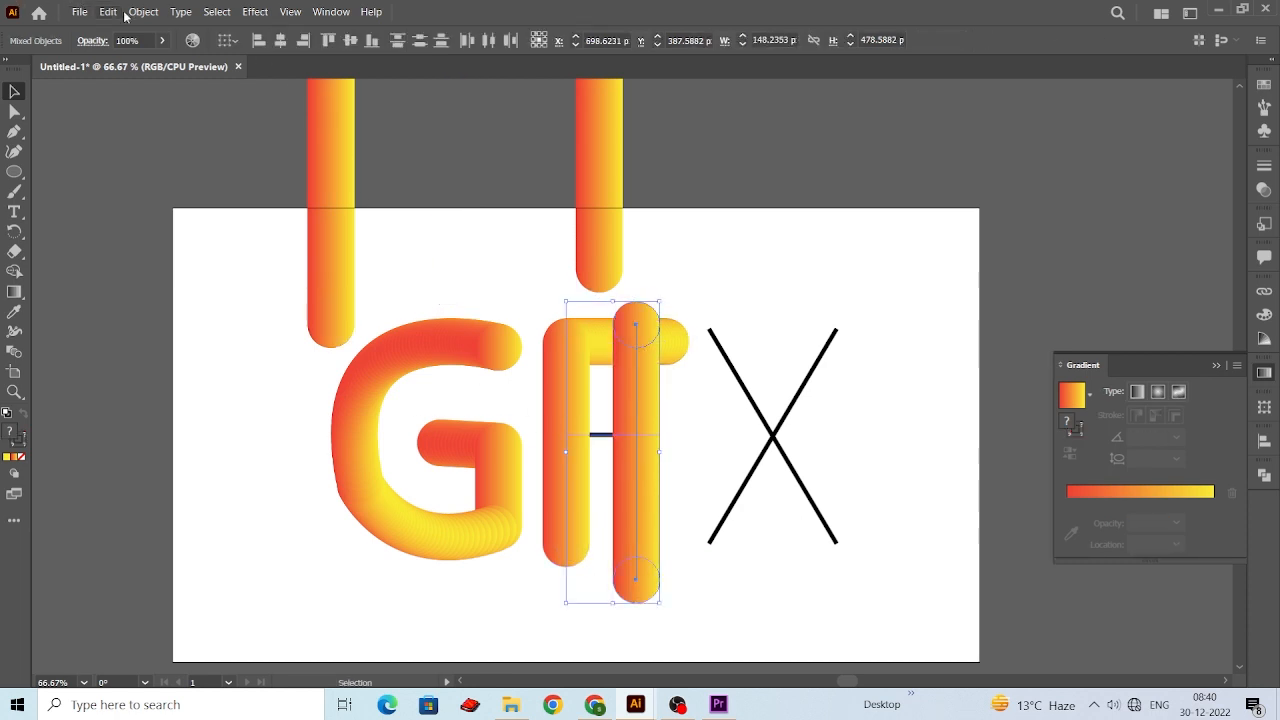
click(132, 12)
mouse_move(214, 421)
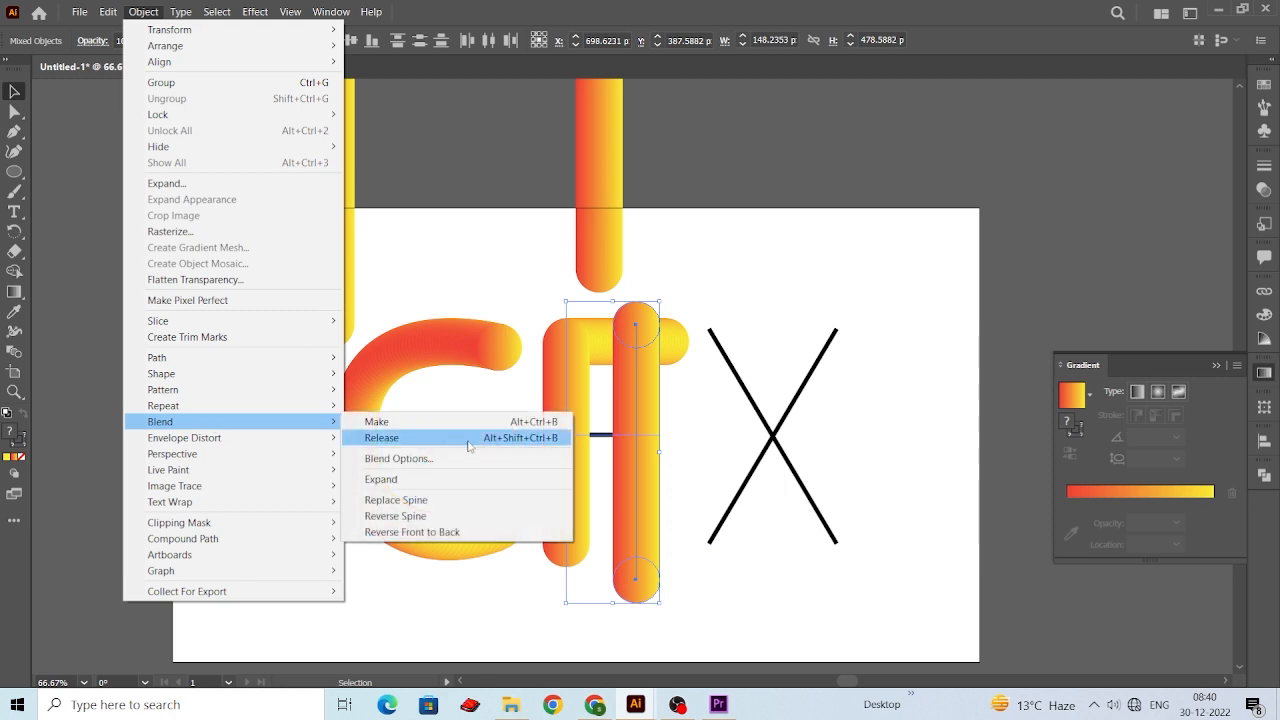
click(452, 500)
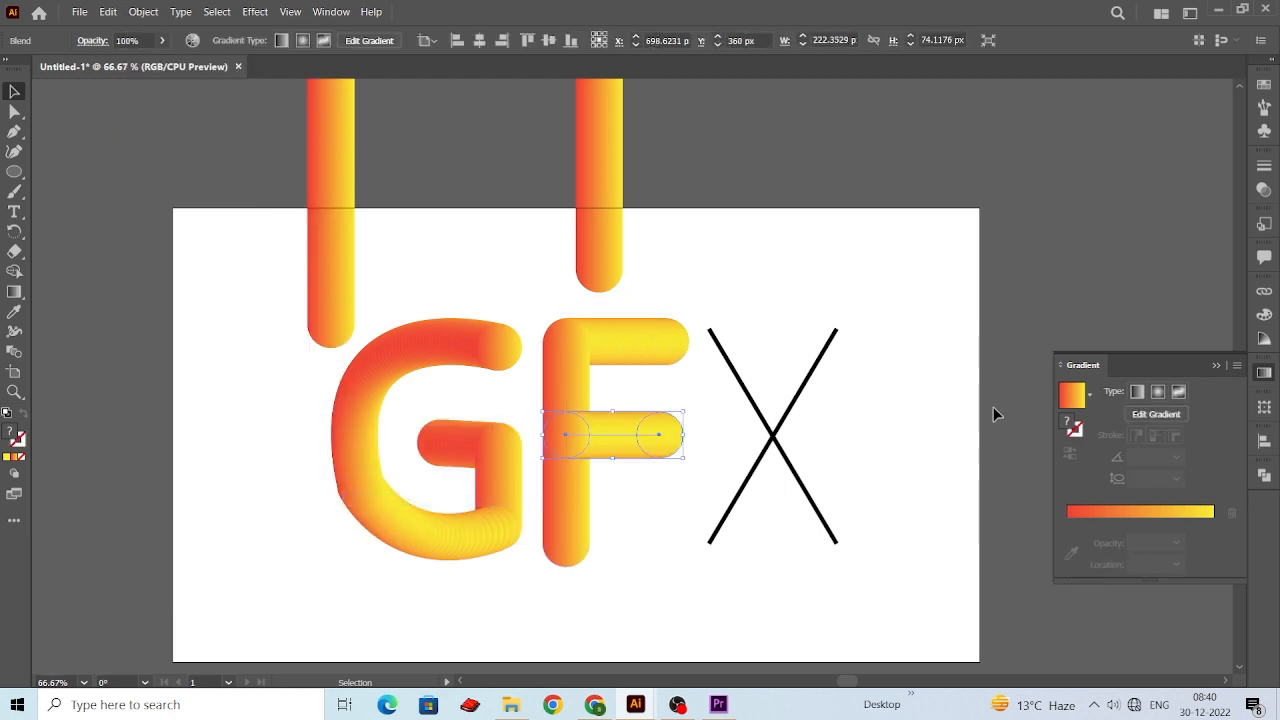
Move another spare bar onto the X's rising diagonal and replace its blend spine with that line.
mouse_move(617, 211)
mouse_down()
mouse_move(805, 295)
mouse_move(886, 404)
mouse_move(786, 337)
mouse_up()
click(143, 12)
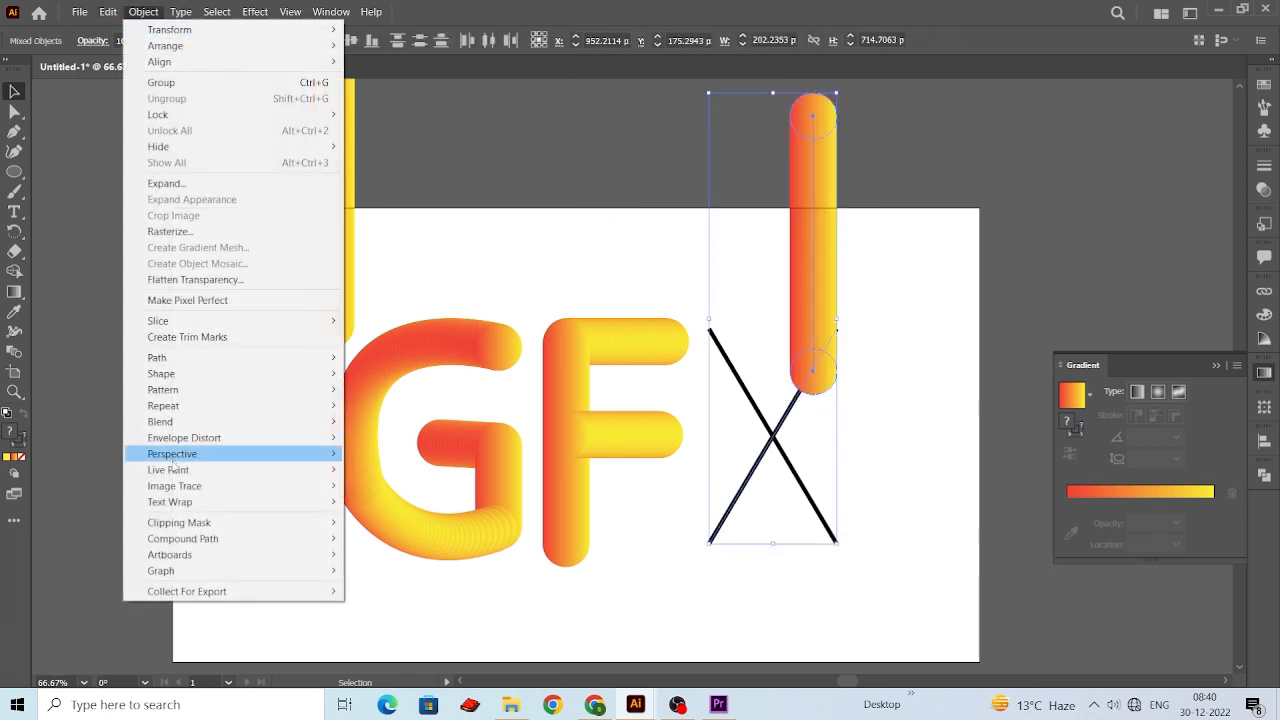
mouse_move(170, 422)
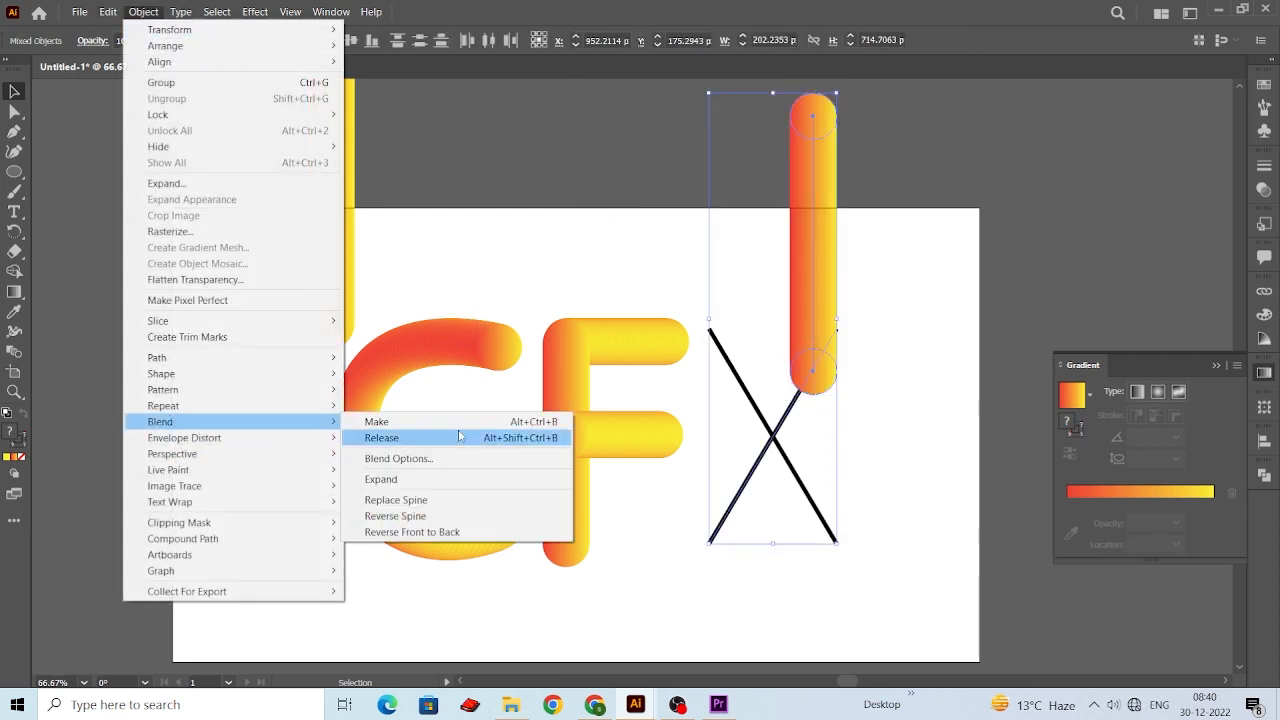
click(440, 496)
Move the last spare gradient bar onto the X's falling diagonal and select it together with that line.
drag(338, 237, 720, 386)
click(147, 12)
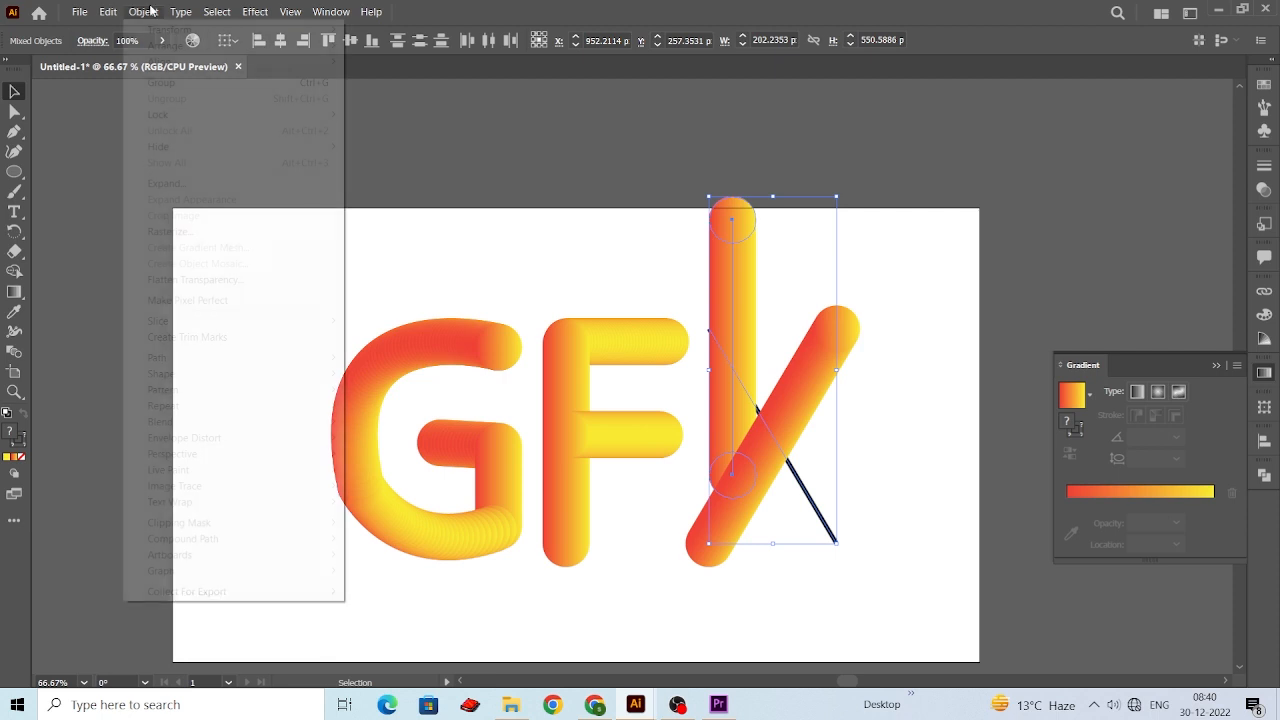
mouse_move(190, 423)
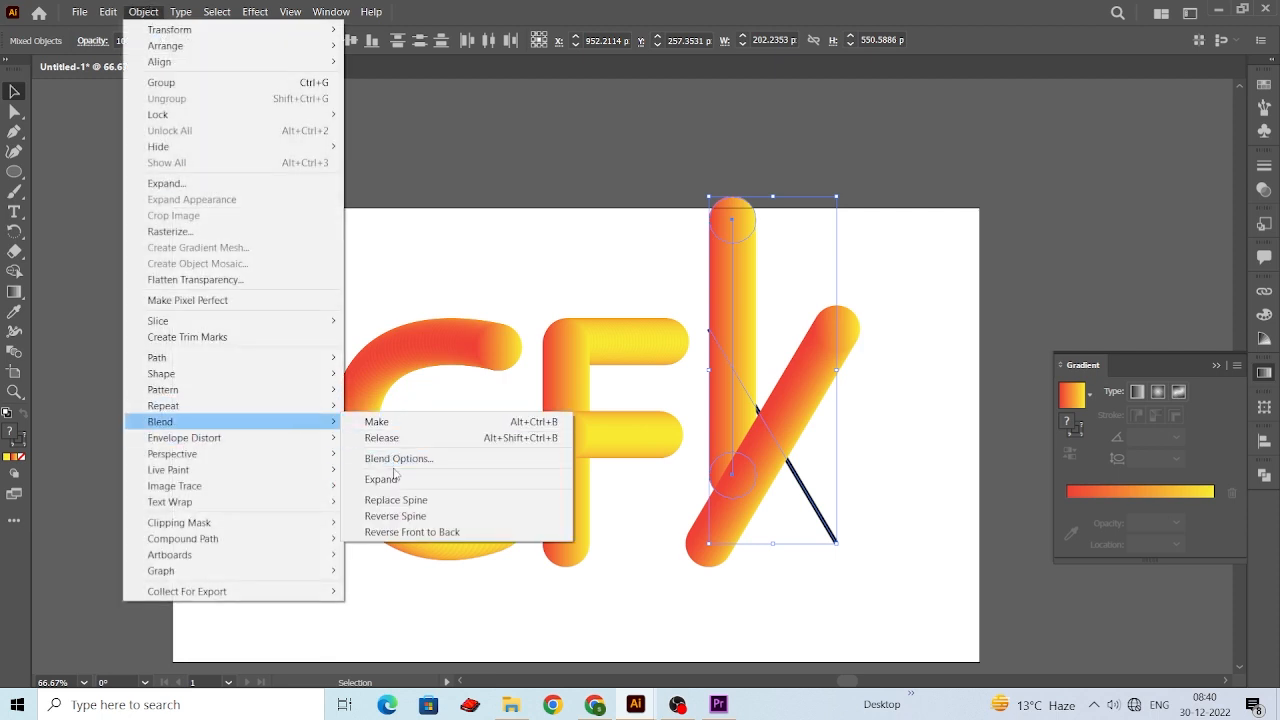
click(416, 441)
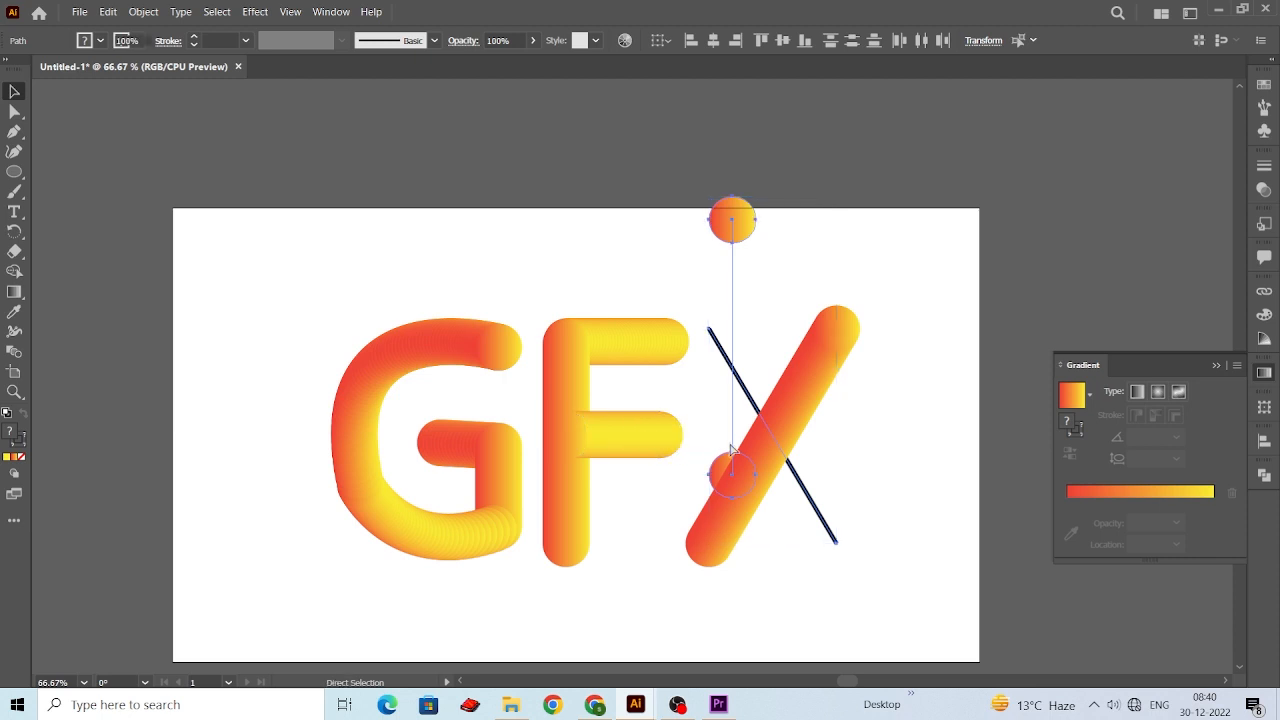
key(ctrl+z)
click(875, 452)
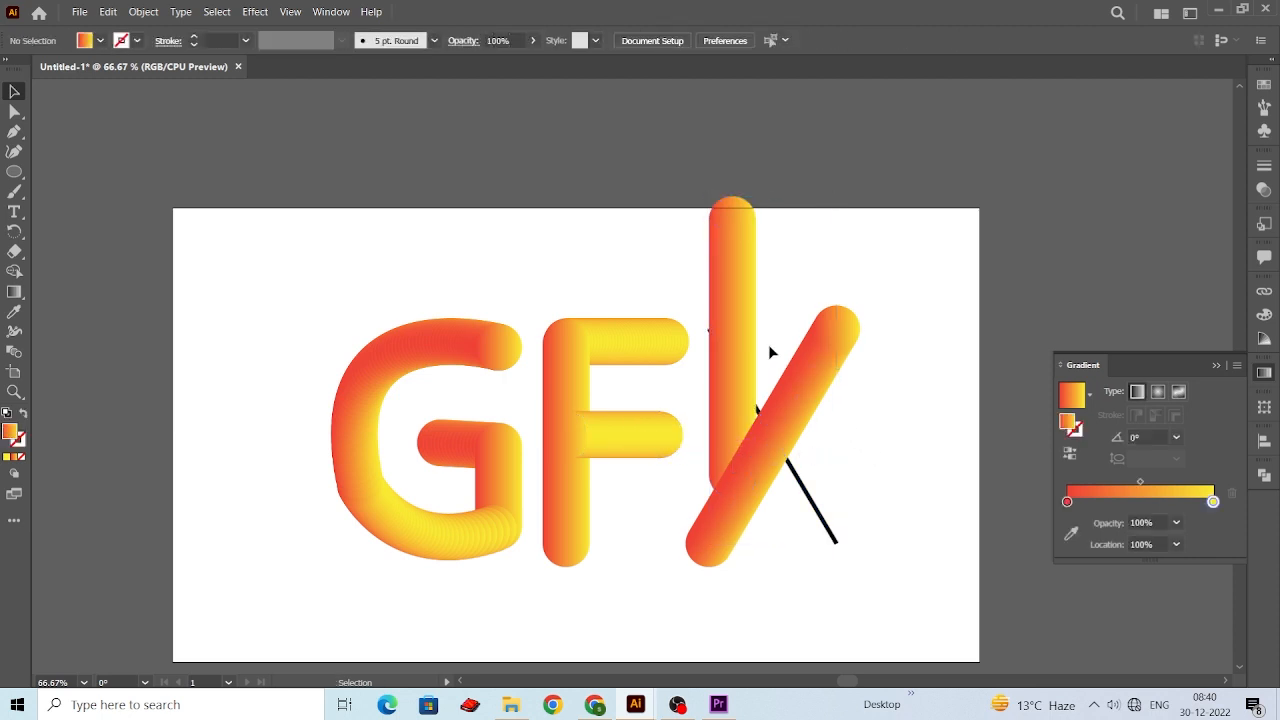
Select the last bar with the X's falling diagonal, replace the blend's spine with that line, and deselect.
click(707, 343)
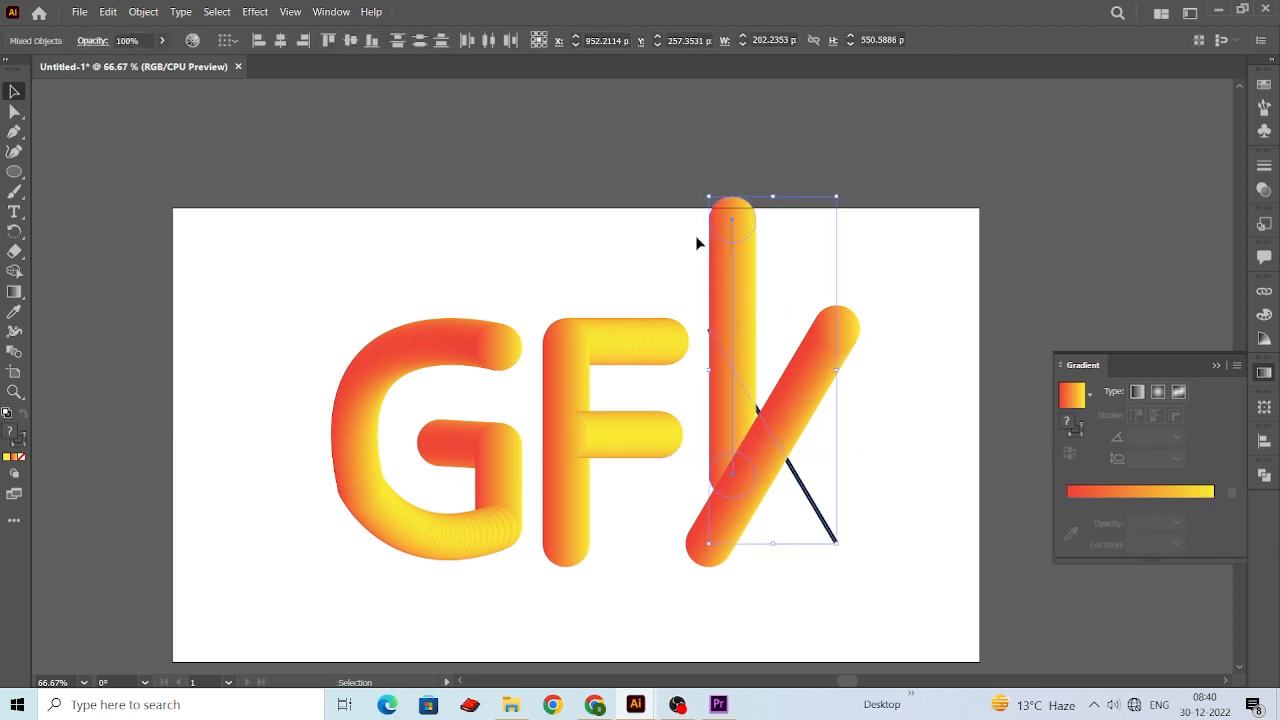
click(147, 13)
mouse_move(233, 425)
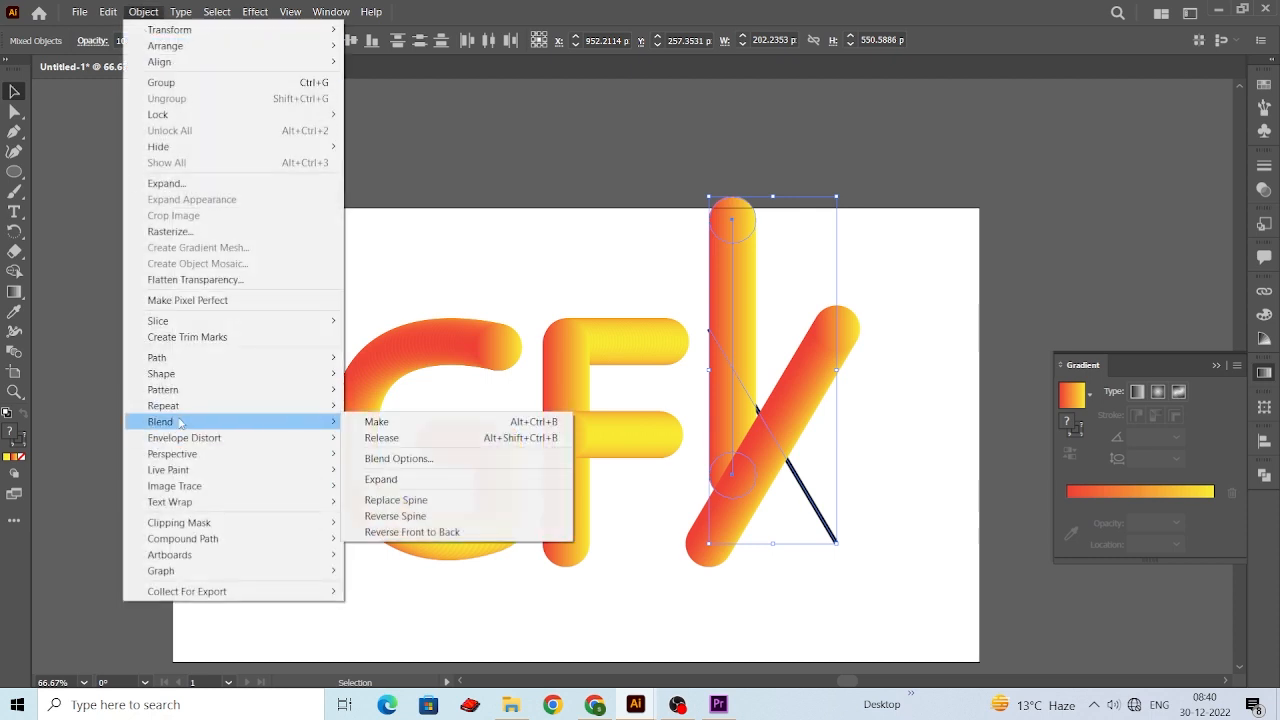
click(414, 500)
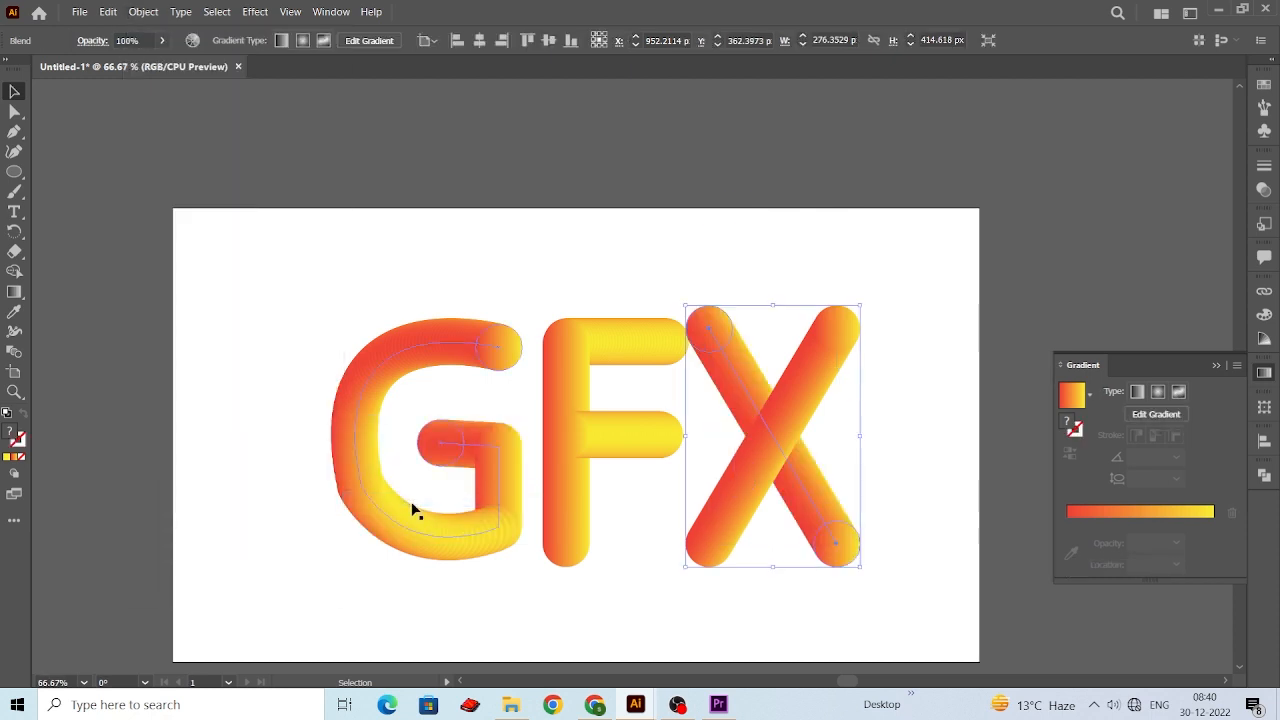
click(889, 462)
Move the G slightly up and closer to the F, including a 3 px nudge to the right.
scroll(851, 406, down, 1)
scroll(851, 406, right, 1)
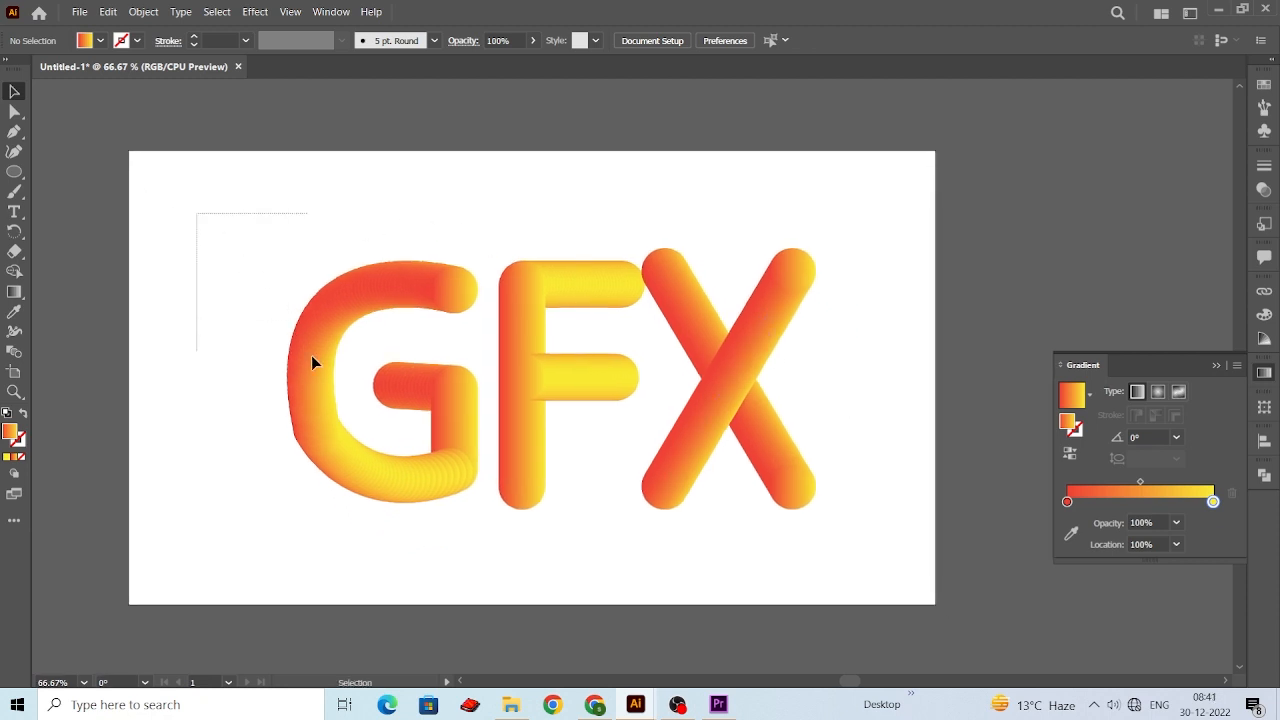
mouse_move(313, 423)
mouse_down()
mouse_move(354, 420)
mouse_move(333, 412)
mouse_up()
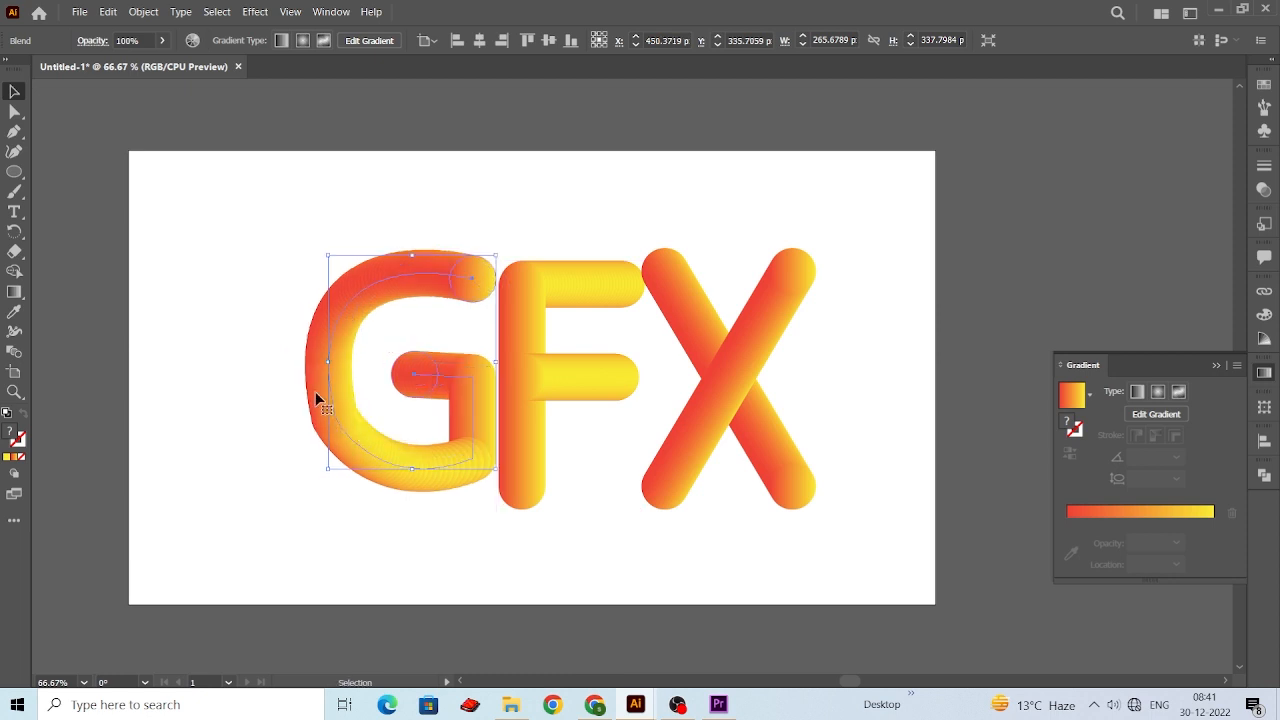
key(Right)
key(Right)
key(Right)
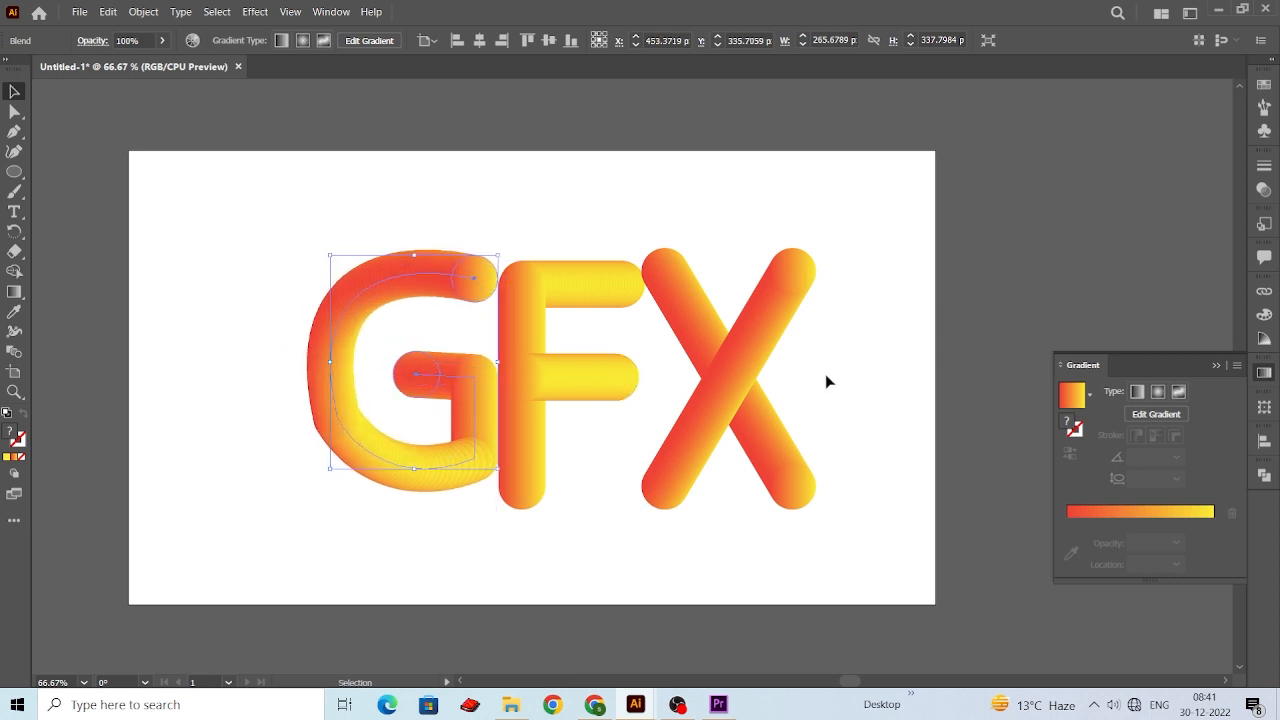
Select both strokes of the X and nudge them 5 px to the right, away from the F.
drag(724, 437, 722, 433)
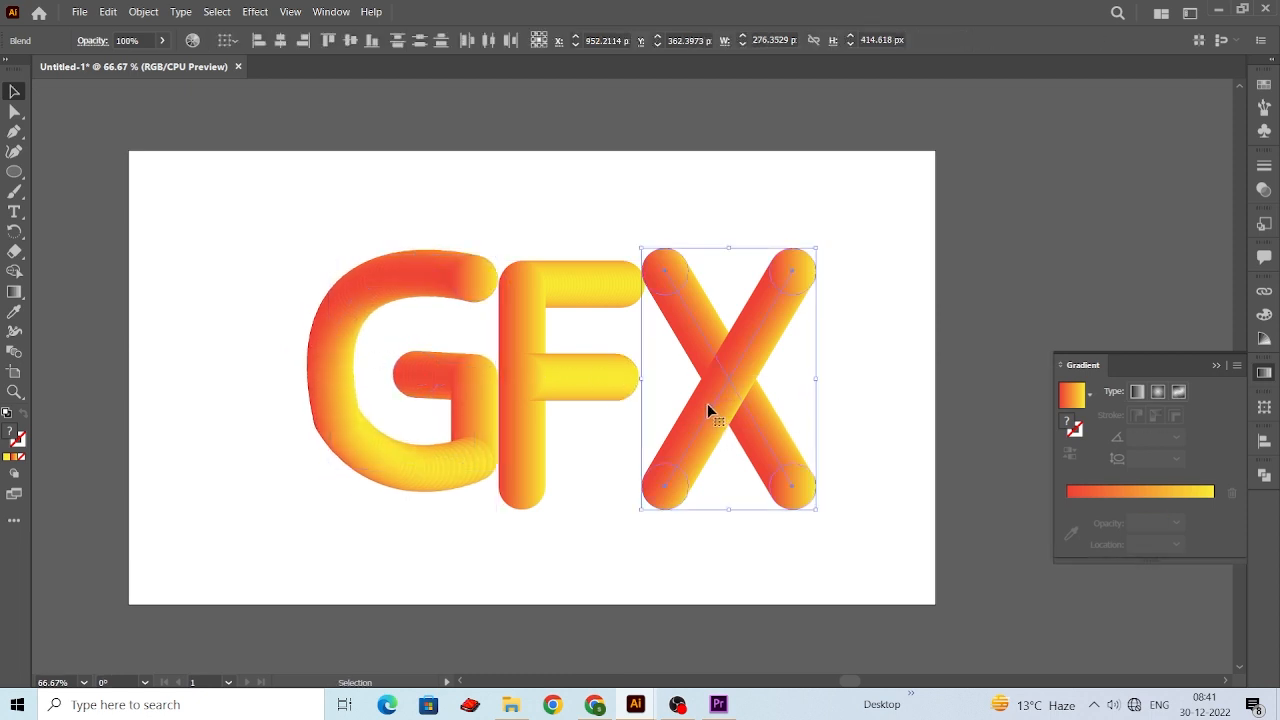
key(Right)
key(Right)
key(Right)
key(Right)
key(Right)
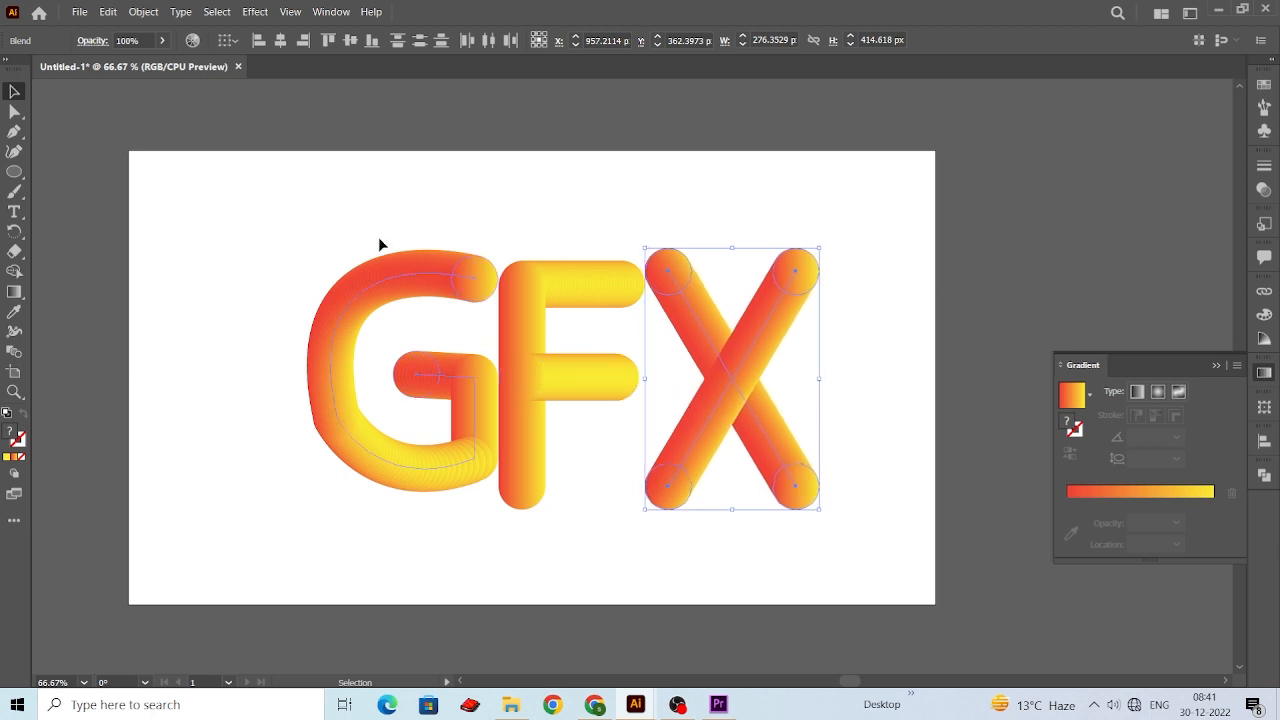
Nudge the G to the left to widen its gap from the F, and deselect it.
drag(200, 216, 367, 460)
key(Left)
key(Left)
key(Left)
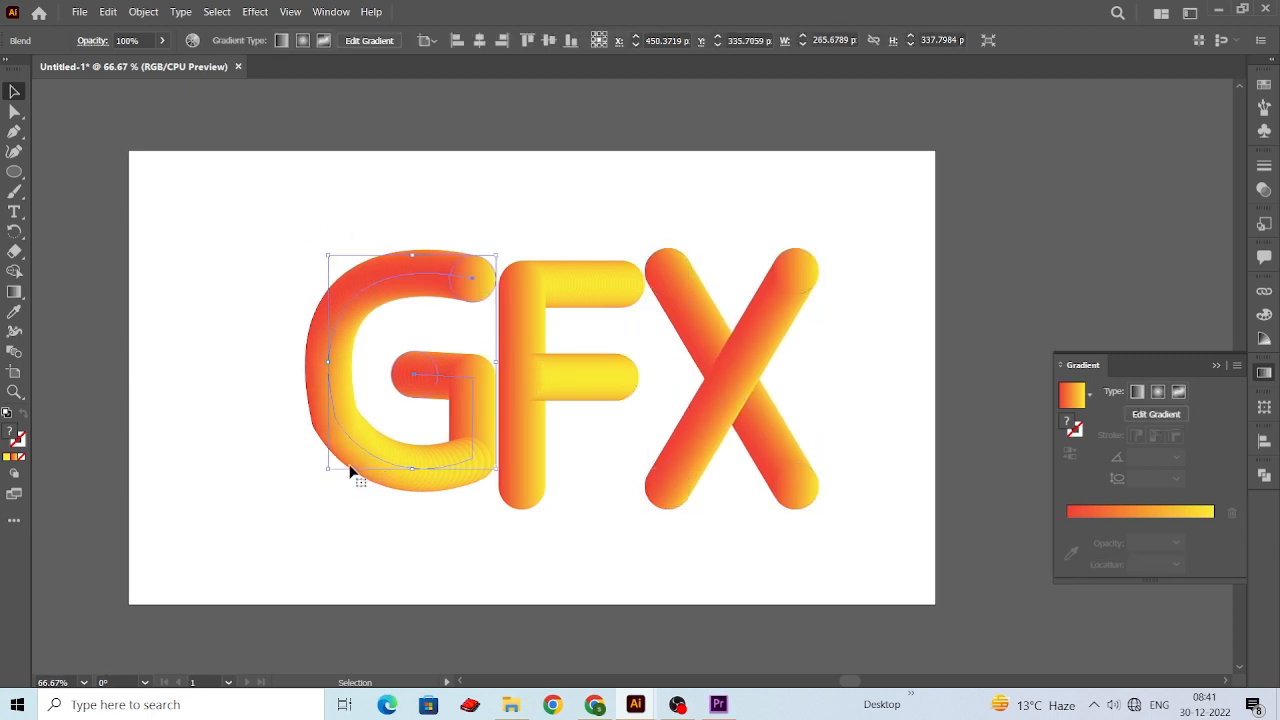
key(Left)
key(Left)
key(Left)
key(Left)
key(Left)
key(Left)
key(Left)
key(Left)
key(Left)
key(Left)
key(Left)
key(Left)
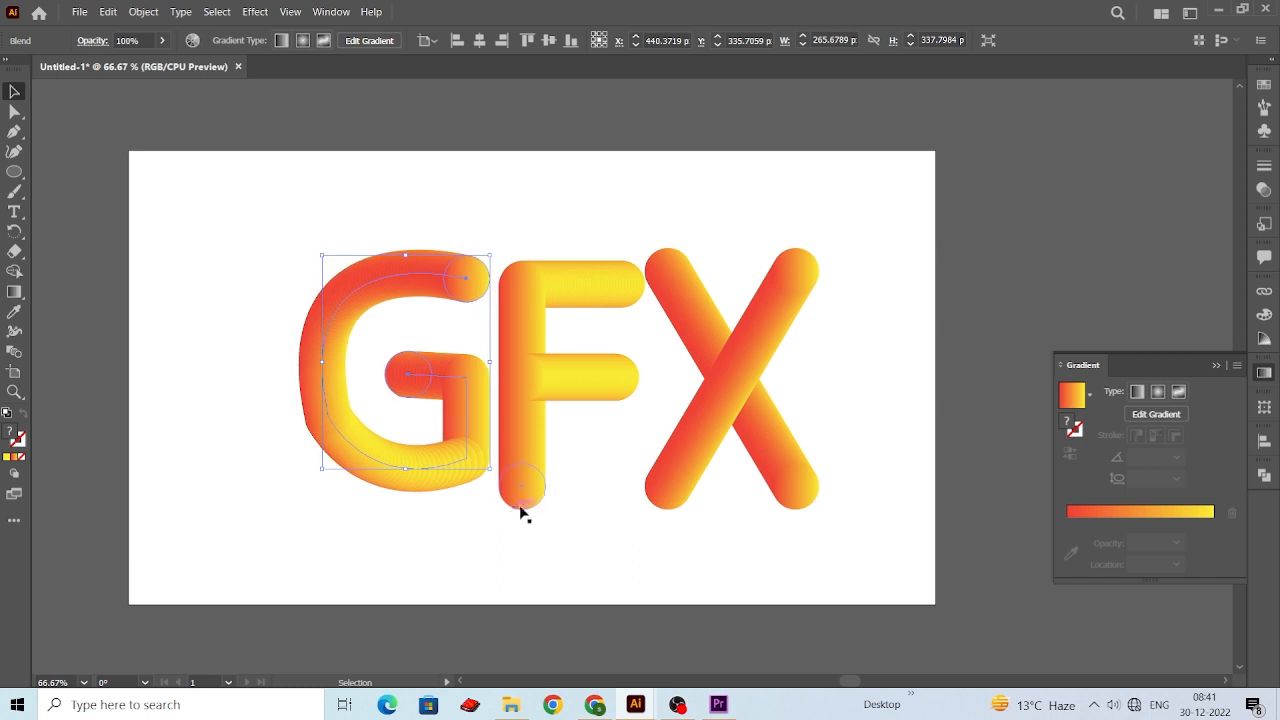
click(575, 525)
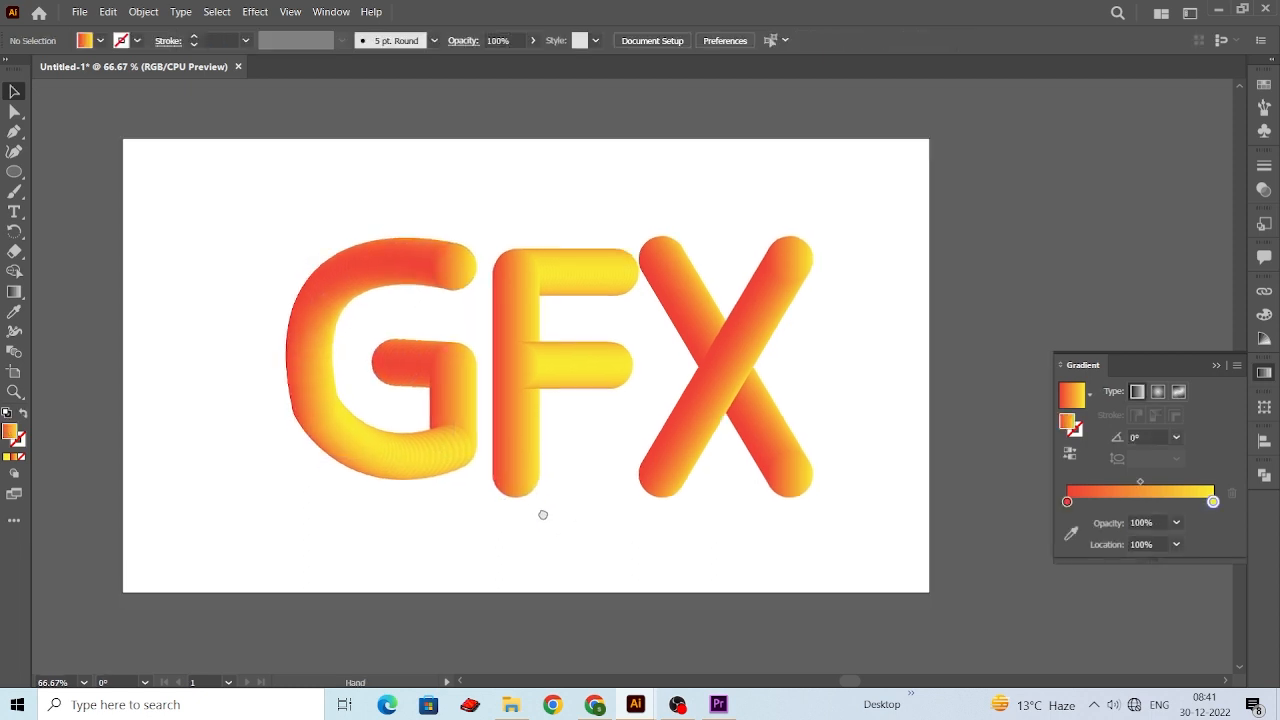